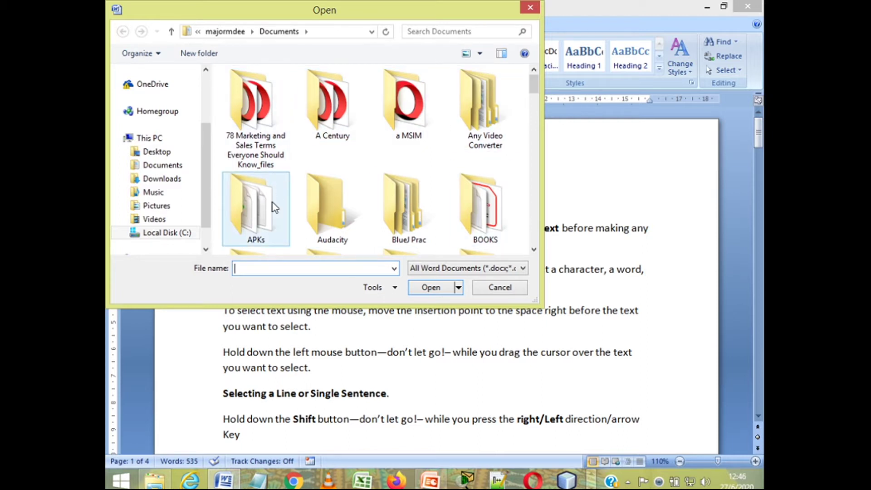
- Open the document Editing and Formatting Text.docx from the Documents folder
{"action": "left_click", "coordinate": [153, 168]}
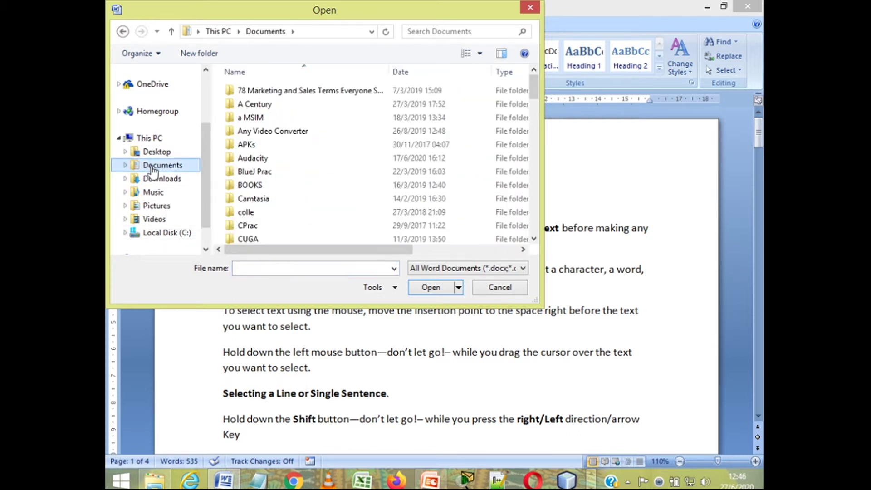
{"action": "left_click", "coordinate": [536, 222]}
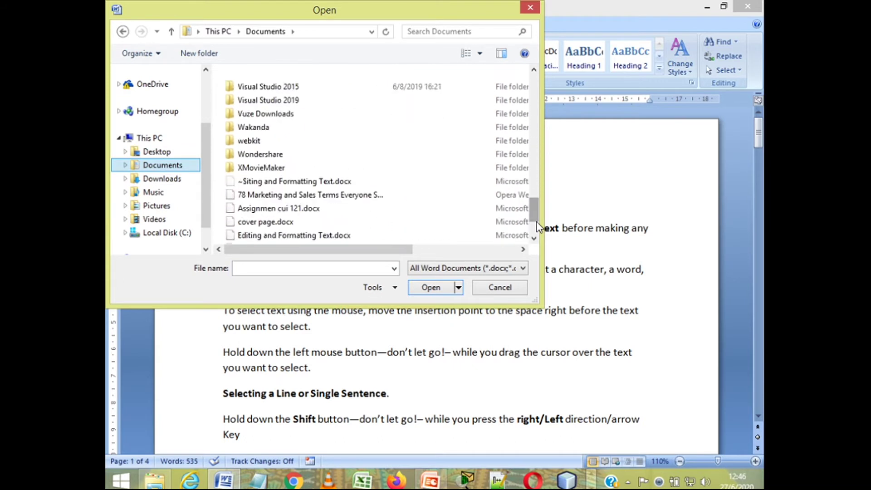
{"action": "scroll", "coordinate": [399, 227], "scroll_direction": "down", "scroll_amount": 2}
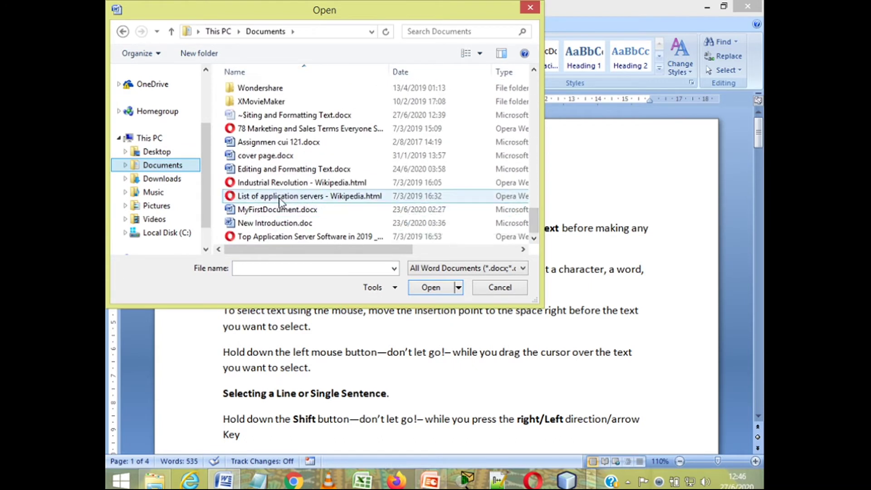
{"action": "left_click", "coordinate": [268, 171]}
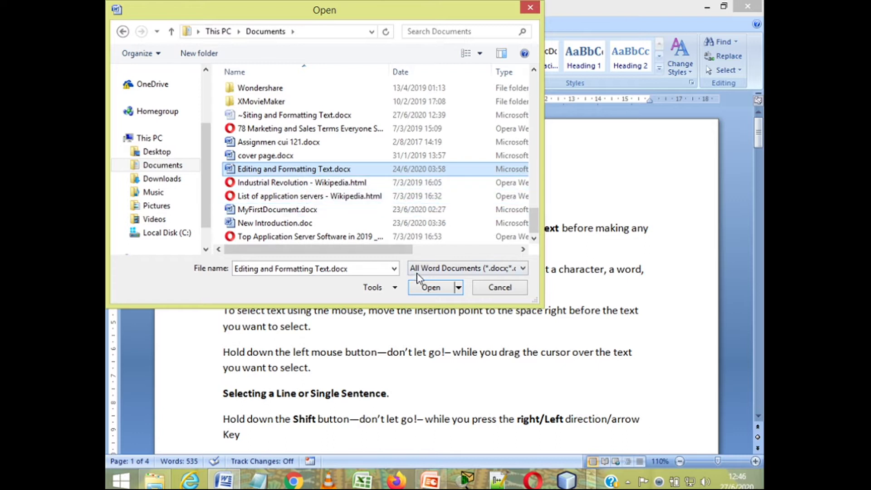
{"action": "left_click", "coordinate": [430, 287]}
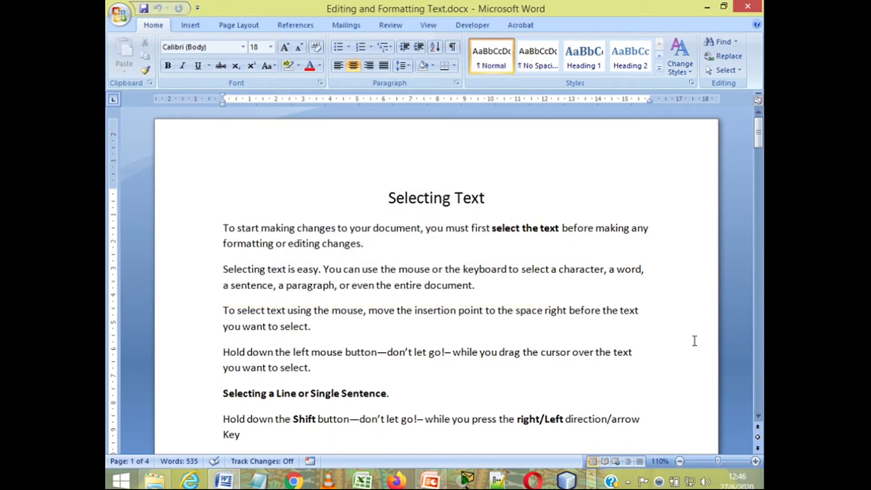
- Switch to the PowerPoint presentation and advance past the Editing and Formatting Text slide to the Copy + Paste slide
{"action": "left_click", "coordinate": [431, 481]}
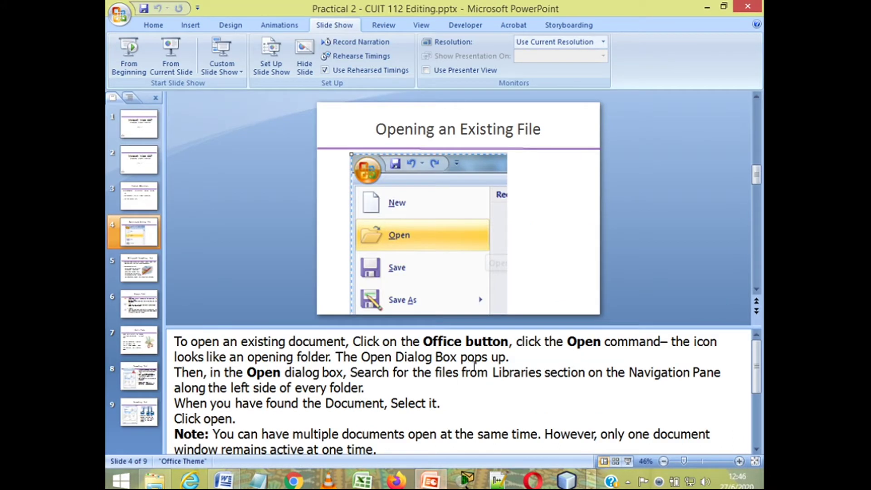
{"action": "left_click", "coordinate": [756, 311]}
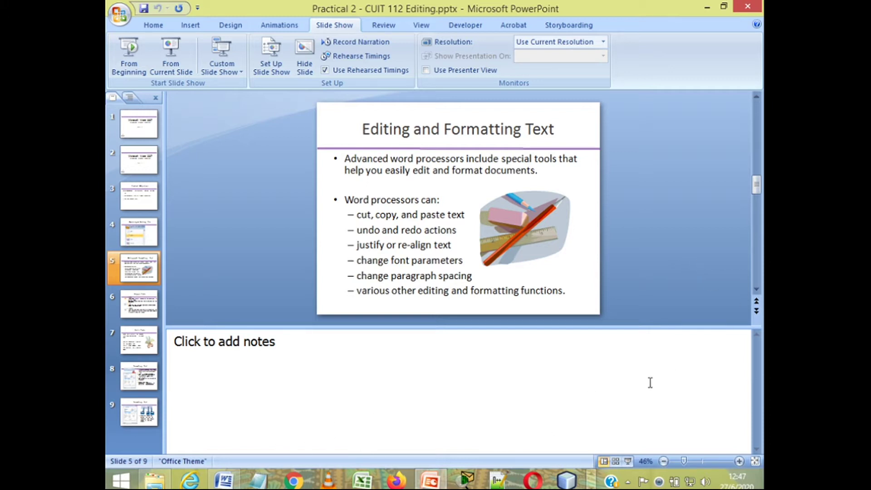
{"action": "left_click", "coordinate": [757, 311]}
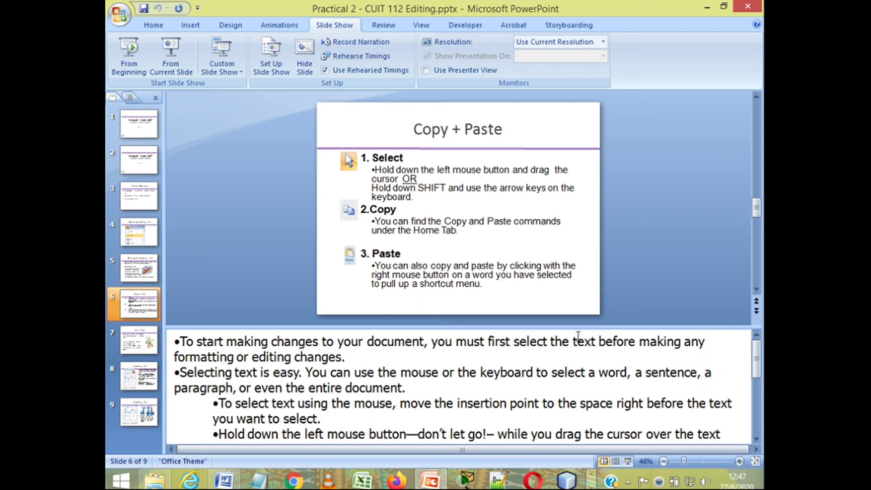
- Switch back to the Word document, select the first line of the "To select text using the mouse" paragraph, and clear the selection
{"action": "left_click", "coordinate": [224, 480]}
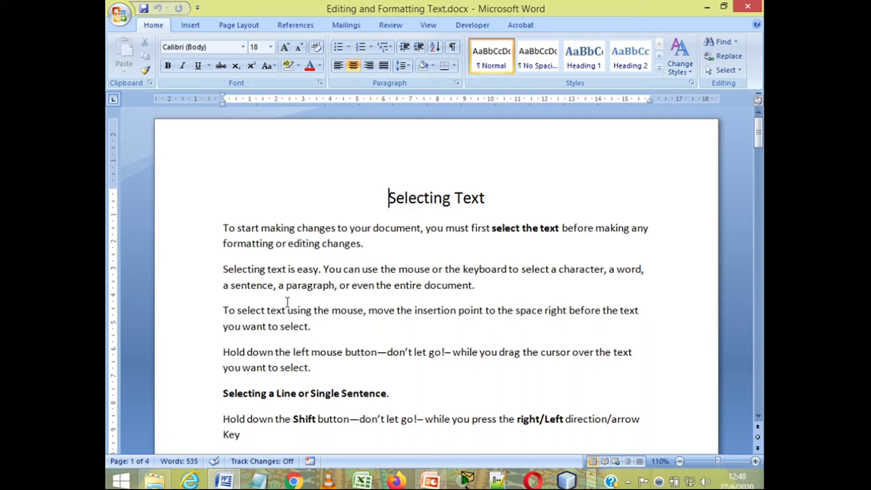
{"action": "left_click", "coordinate": [222, 310]}
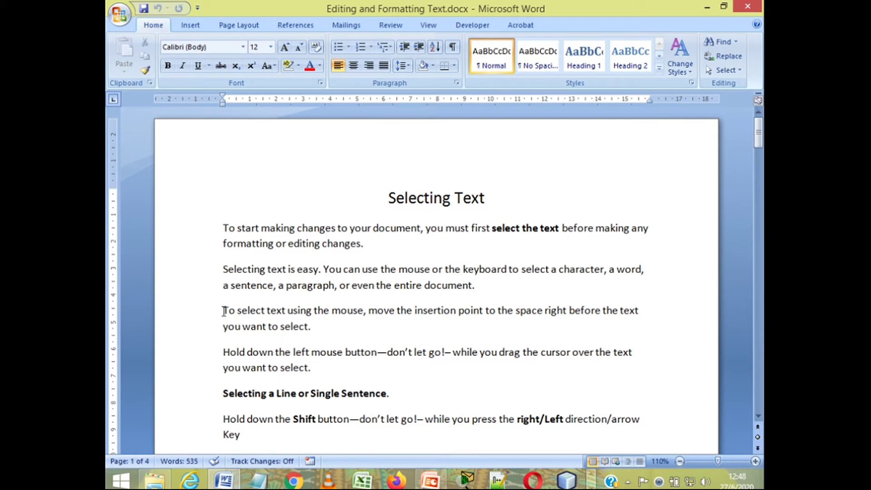
{"action": "left_click_drag", "start_coordinate": [224, 312], "coordinate": [633, 312]}
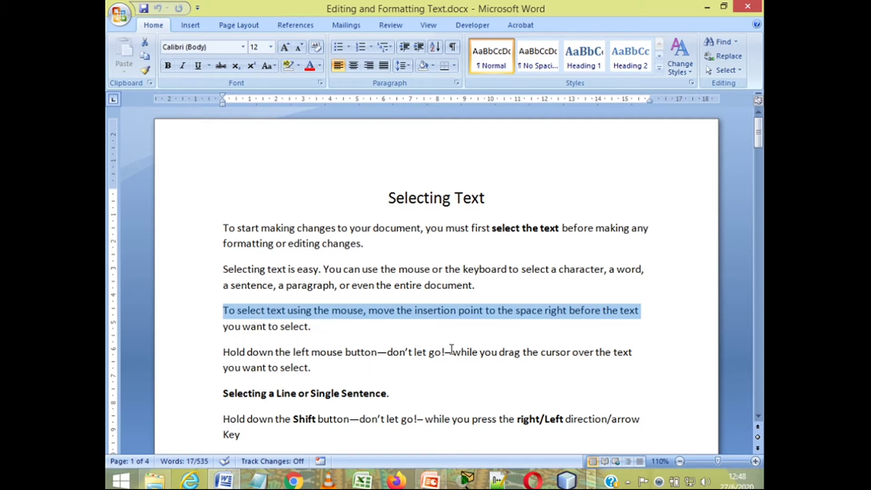
{"action": "scroll", "coordinate": [451, 348], "scroll_direction": "down", "scroll_amount": 1}
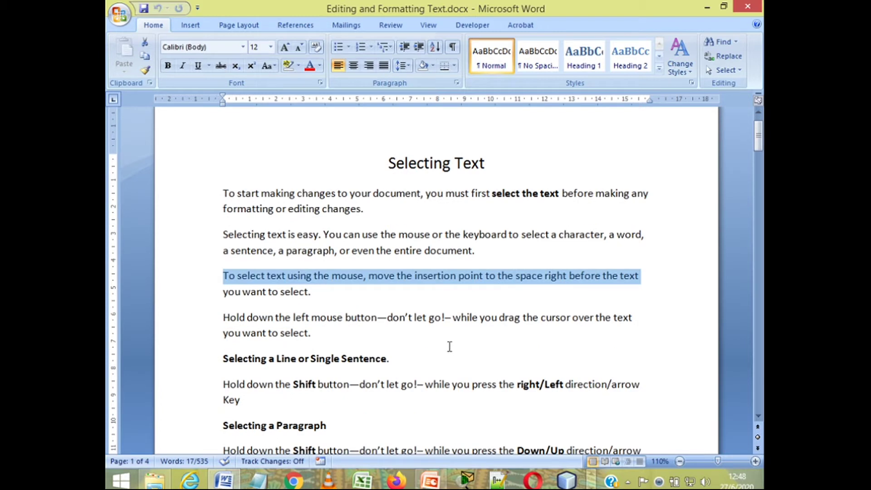
{"action": "left_click", "coordinate": [403, 333]}
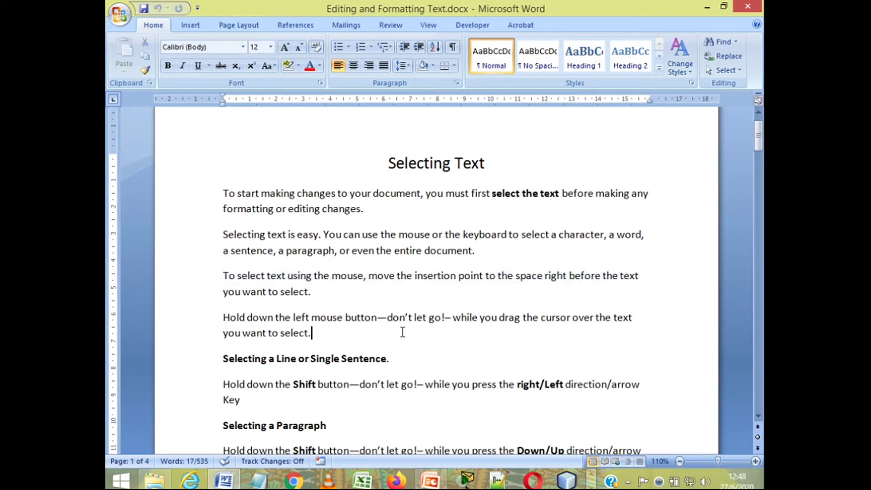
- Select the word "move" in the paragraph about using the mouse, and select only the last letter of "insertion"
{"action": "left_click", "coordinate": [368, 275]}
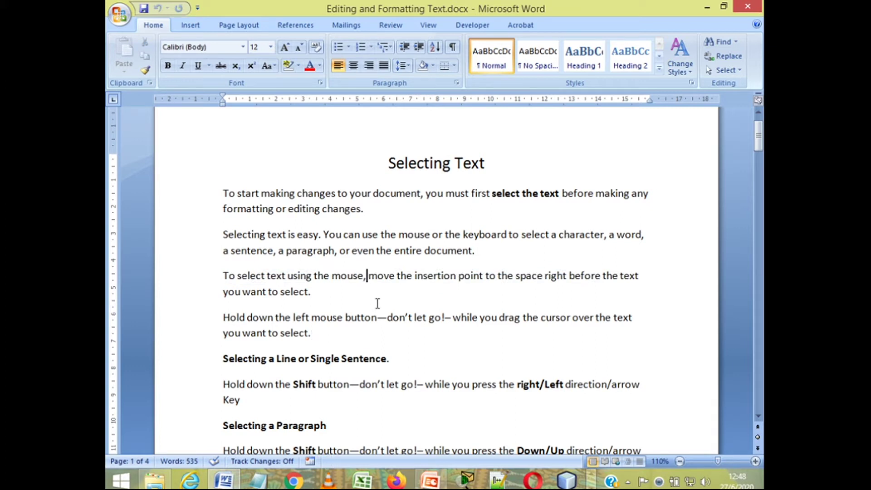
{"action": "left_click_drag", "start_coordinate": [369, 276], "coordinate": [396, 279]}
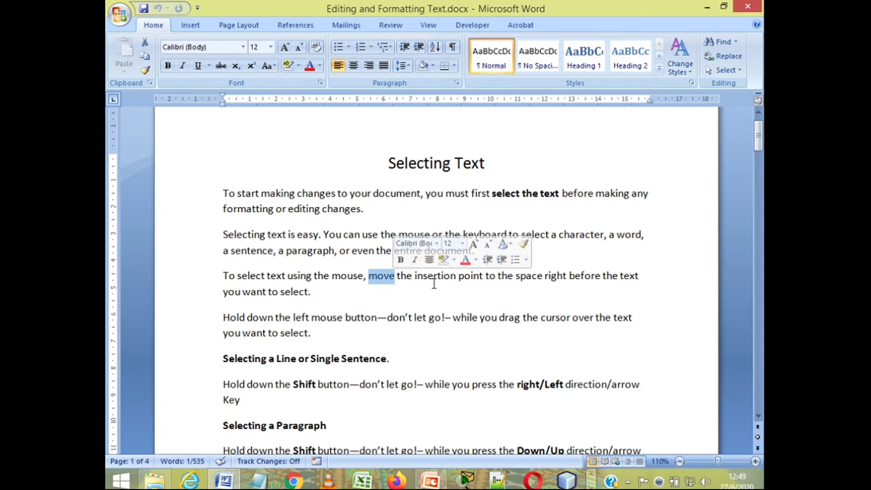
{"action": "left_click", "coordinate": [451, 275]}
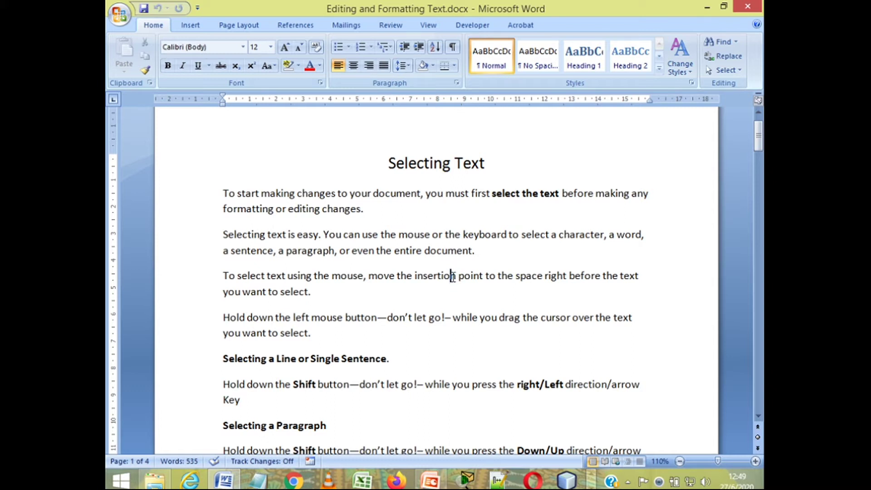
{"action": "left_click_drag", "start_coordinate": [450, 275], "coordinate": [456, 278]}
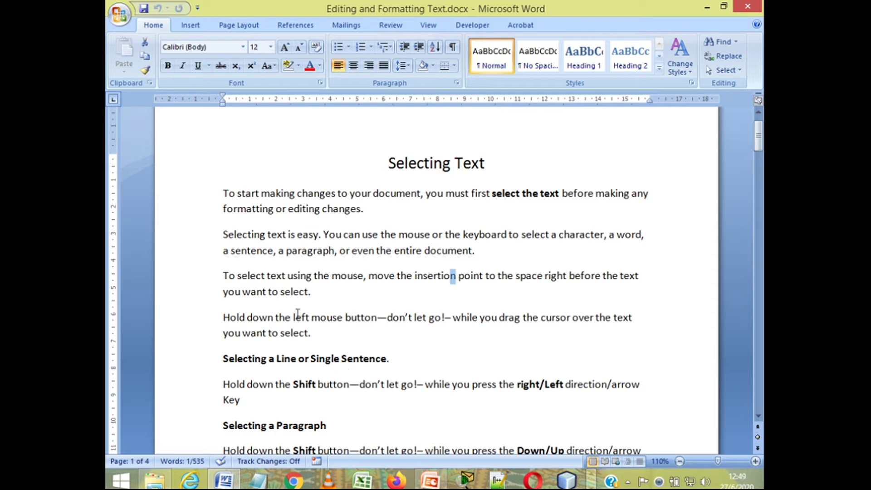
- Select the two paragraphs from "Selecting text is easy" through "you want to select." and clear the selection
{"action": "left_click", "coordinate": [224, 235]}
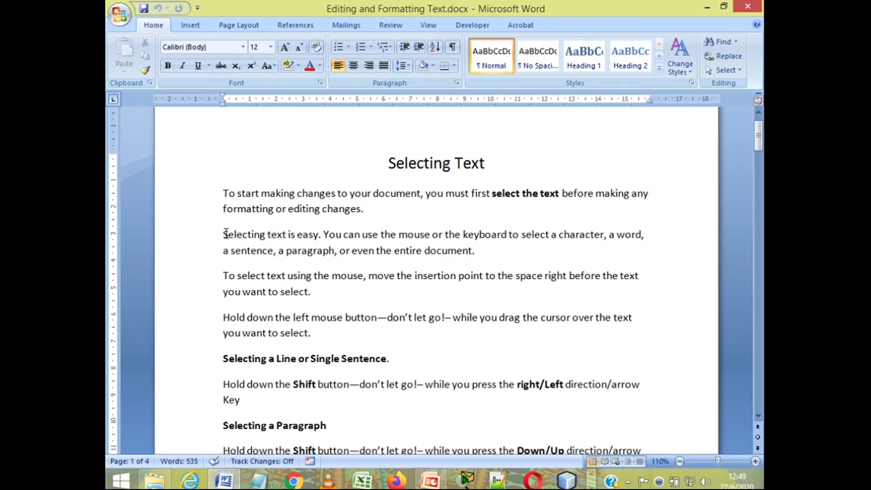
{"action": "left_click_drag", "start_coordinate": [224, 235], "coordinate": [344, 296]}
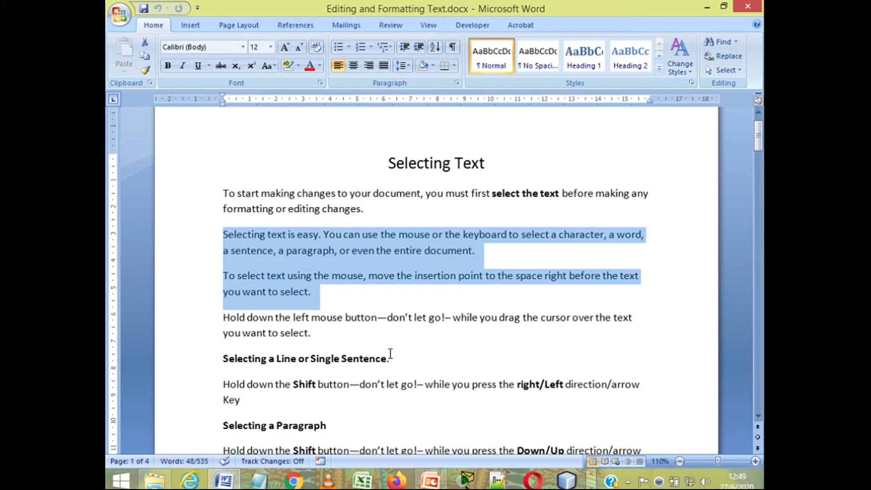
{"action": "scroll", "coordinate": [456, 359], "scroll_direction": "down", "scroll_amount": 2}
{"action": "scroll", "coordinate": [457, 357], "scroll_direction": "down", "scroll_amount": 1}
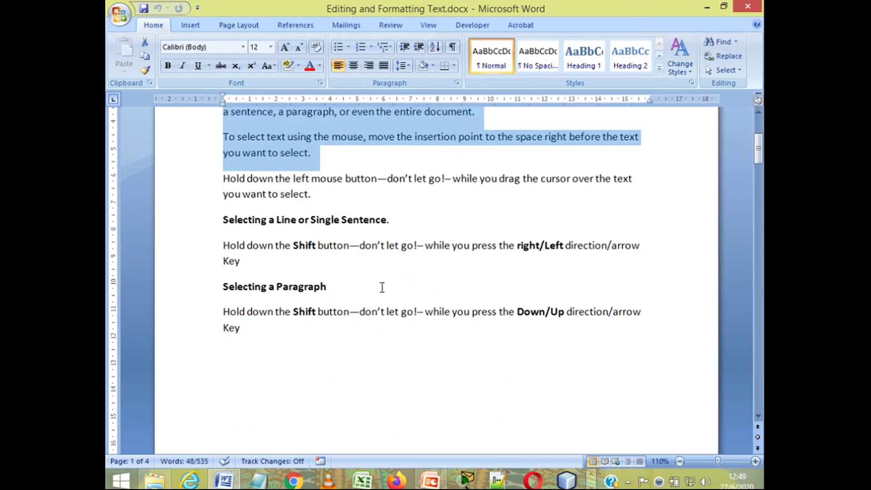
{"action": "left_click", "coordinate": [382, 273]}
- Copy "This feature helps you duplicate information and reuse it" and paste it below the last paragraph of the Copy and Paste section
{"action": "scroll", "coordinate": [405, 296], "scroll_direction": "down", "scroll_amount": 1}
{"action": "scroll", "coordinate": [405, 296], "scroll_direction": "down", "scroll_amount": 1}
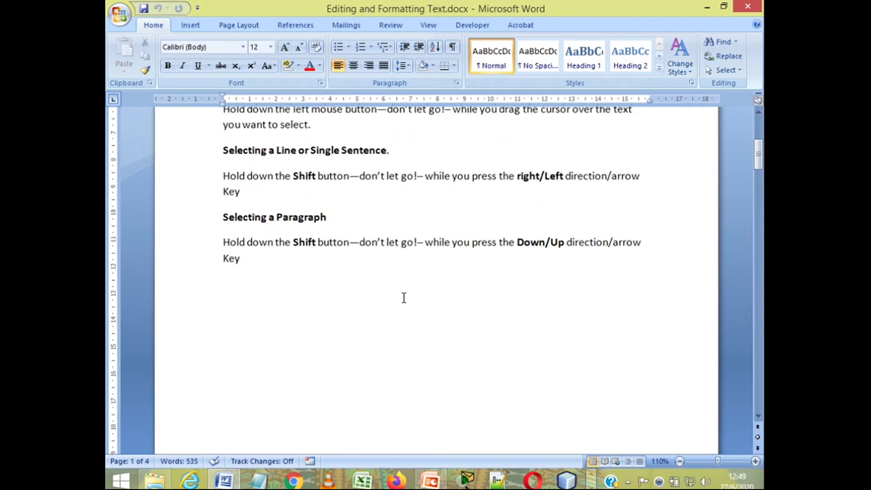
{"action": "scroll", "coordinate": [401, 298], "scroll_direction": "down", "scroll_amount": 15}
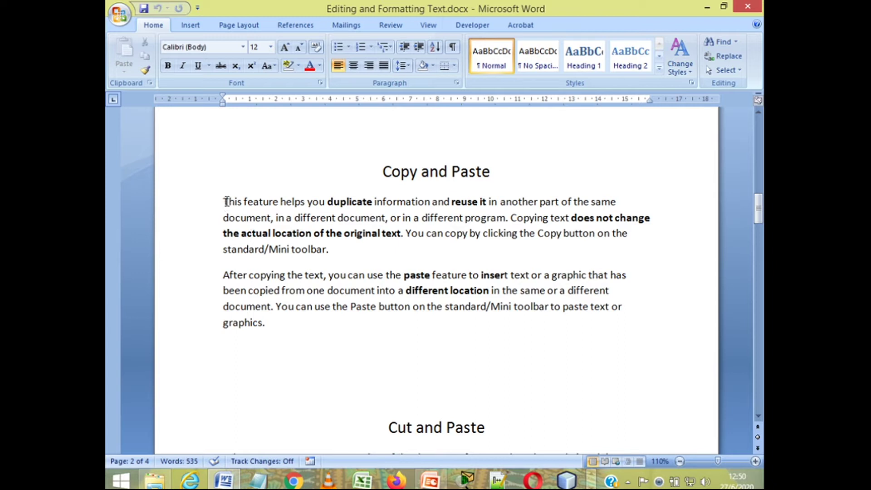
{"action": "left_click_drag", "start_coordinate": [224, 202], "coordinate": [489, 205]}
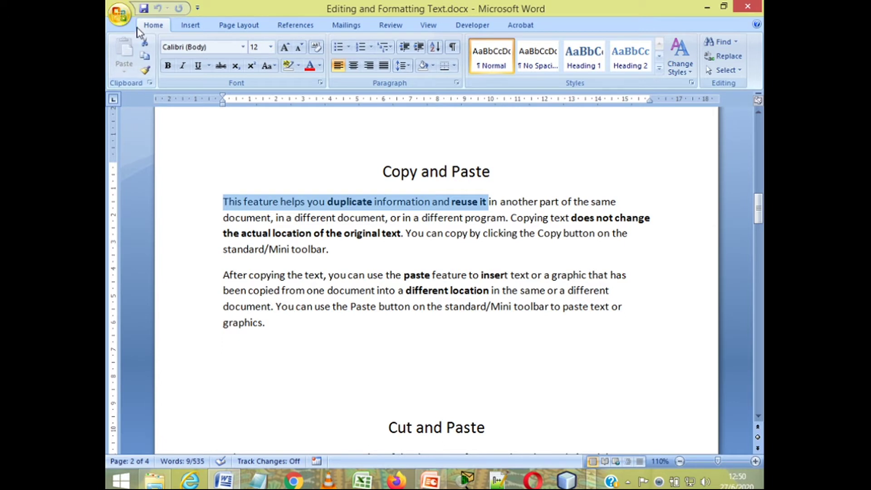
{"action": "left_click", "coordinate": [145, 55]}
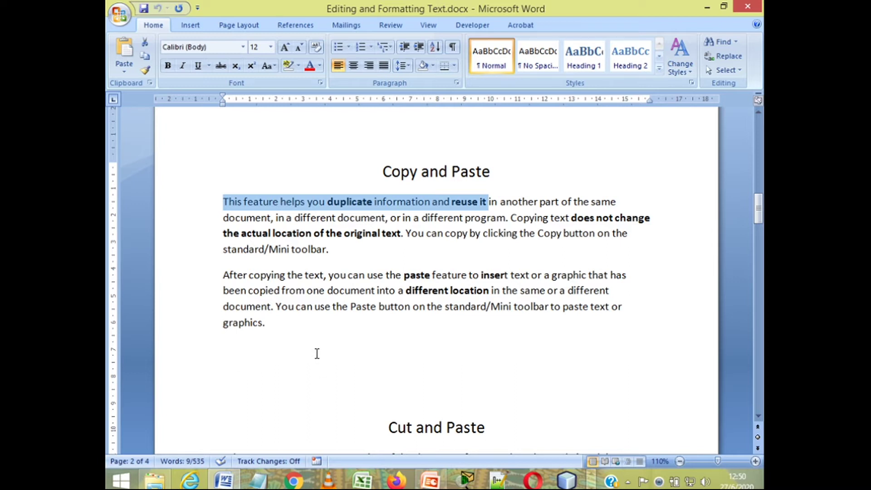
{"action": "left_click", "coordinate": [235, 358]}
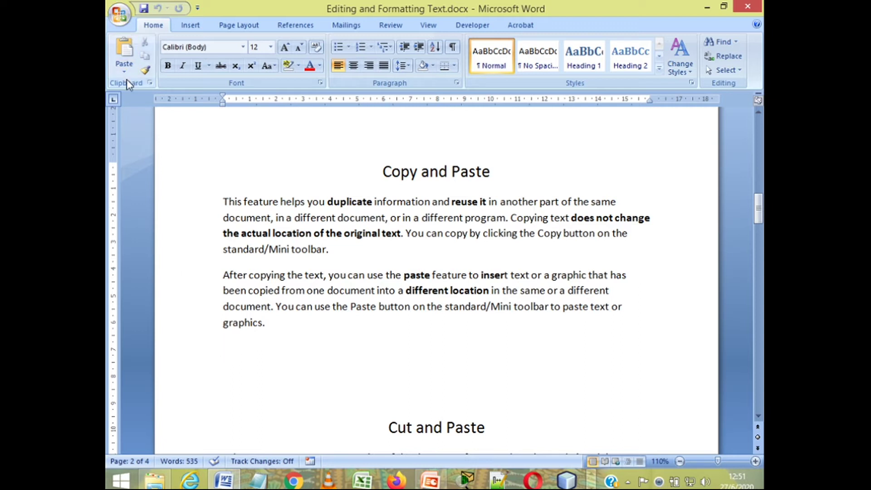
{"action": "left_click", "coordinate": [126, 49]}
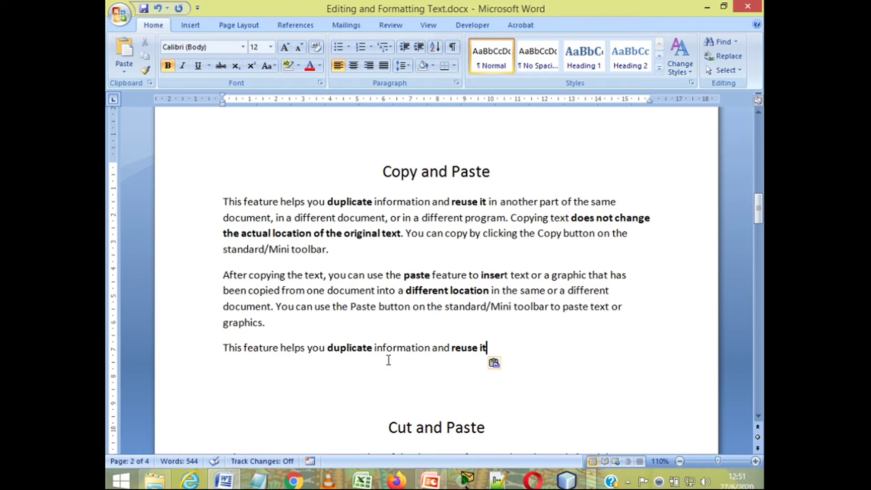
- Show the Office Clipboard contents to examine the copied item, and close the clipboard again
{"action": "scroll", "coordinate": [388, 359], "scroll_direction": "down", "scroll_amount": 1}
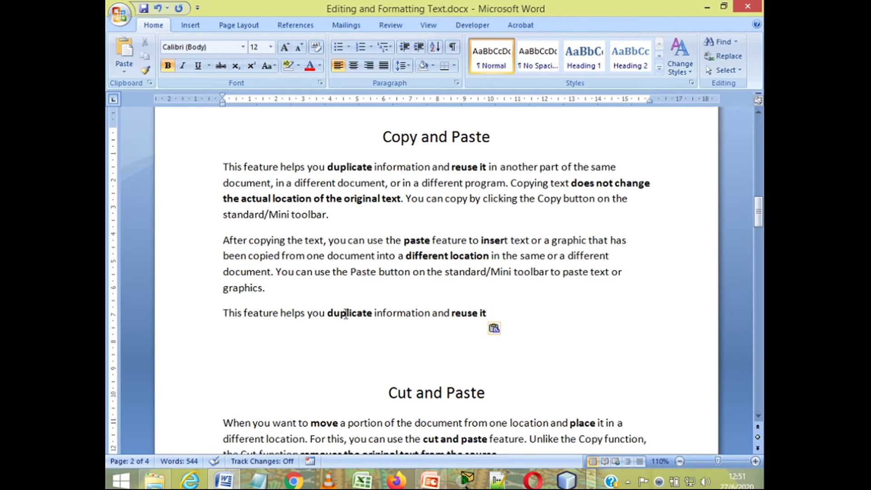
{"action": "left_click", "coordinate": [150, 83]}
{"action": "mouse_move", "coordinate": [202, 151]}
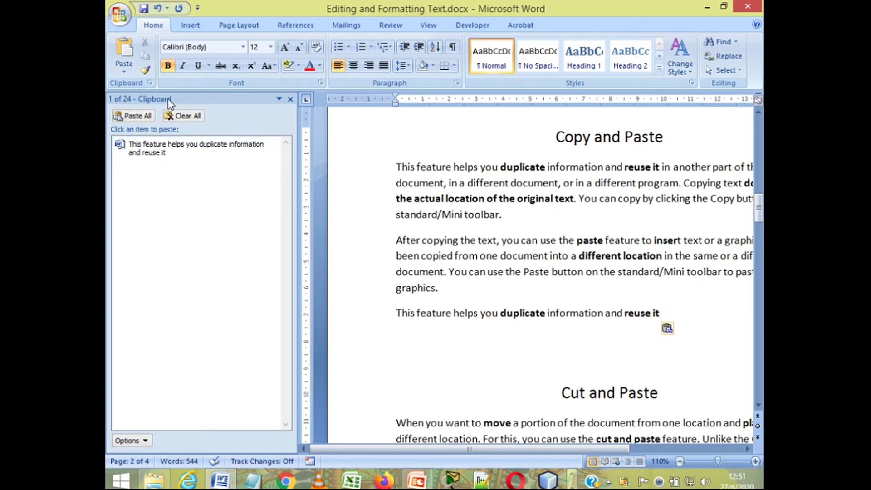
{"action": "mouse_move", "coordinate": [217, 173]}
{"action": "left_click", "coordinate": [291, 99]}
- Cut "When you want to move a portion of the document" and paste it below the last paragraph of the Cut and Paste section
{"action": "scroll", "coordinate": [452, 274], "scroll_direction": "down", "scroll_amount": 5}
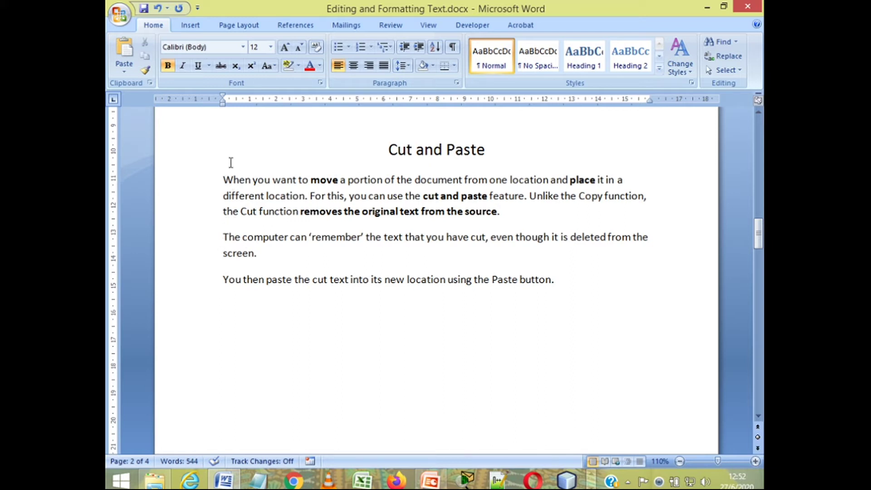
{"action": "left_click_drag", "start_coordinate": [220, 179], "coordinate": [437, 183]}
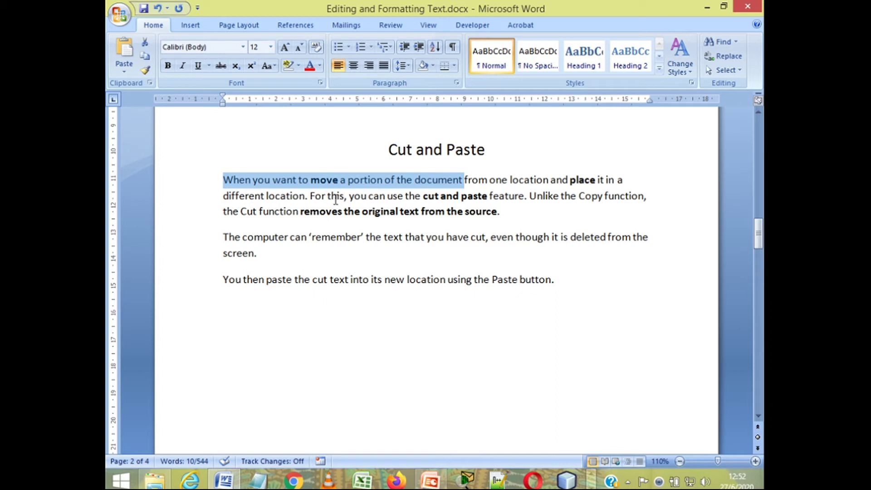
{"action": "right_click", "coordinate": [355, 183]}
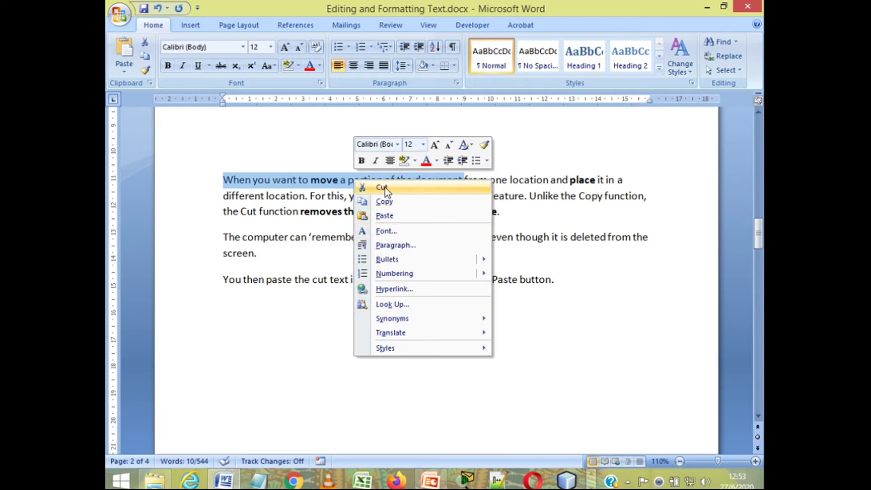
{"action": "left_click", "coordinate": [407, 187]}
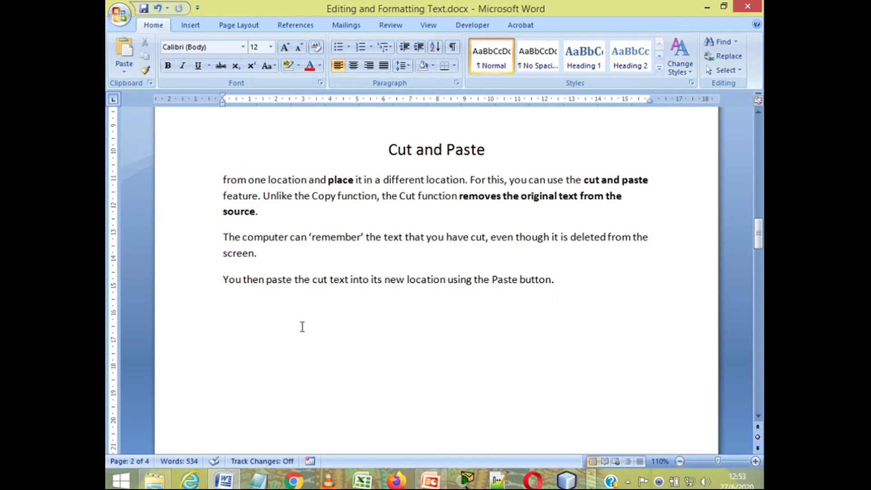
{"action": "left_click", "coordinate": [232, 317]}
{"action": "right_click", "coordinate": [227, 310]}
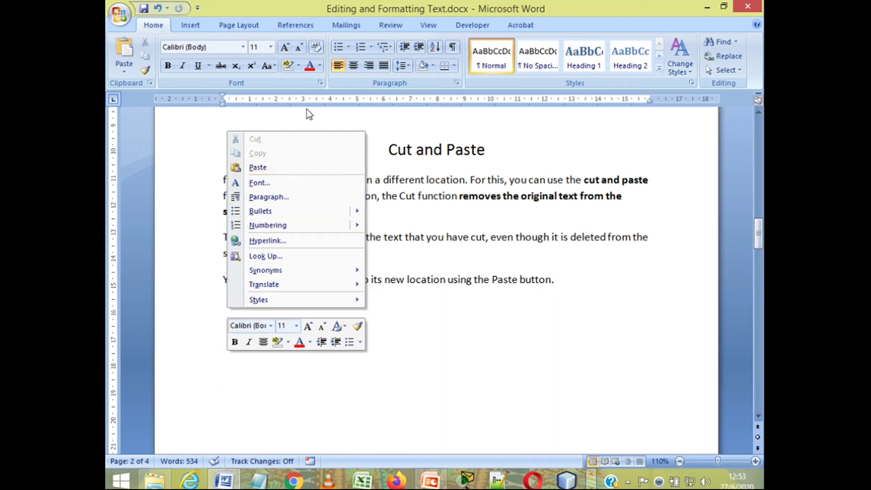
{"action": "left_click", "coordinate": [298, 167]}
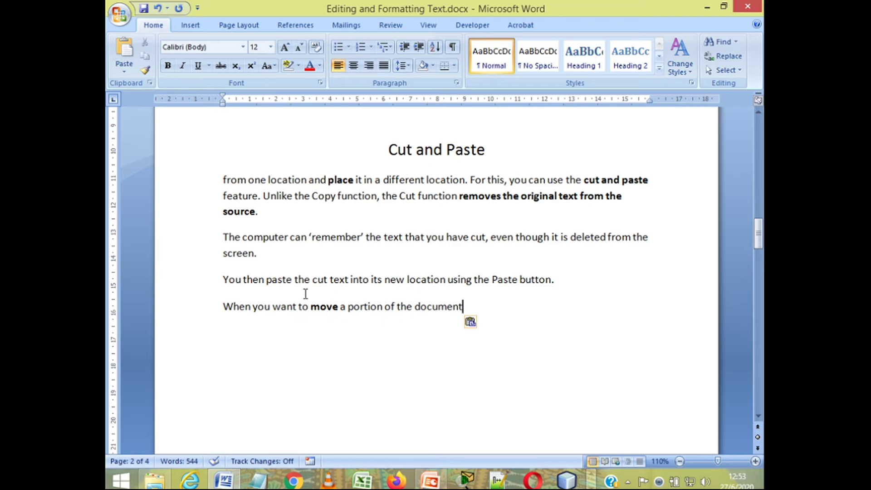
{"action": "scroll", "coordinate": [372, 280], "scroll_direction": "up", "scroll_amount": 2}
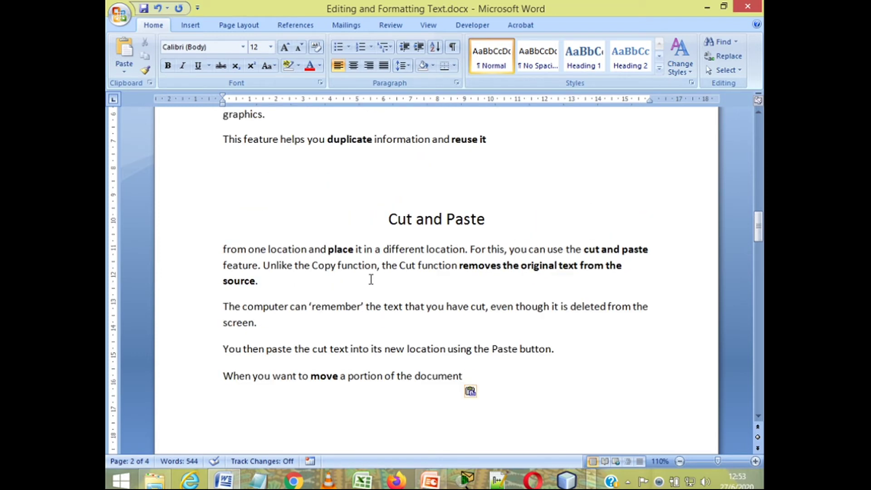
- Compare the original "This feature helps you duplicate information" text with its pasted copy in the Copy and Paste section, and clear the selection
{"action": "scroll", "coordinate": [371, 280], "scroll_direction": "up", "scroll_amount": 6}
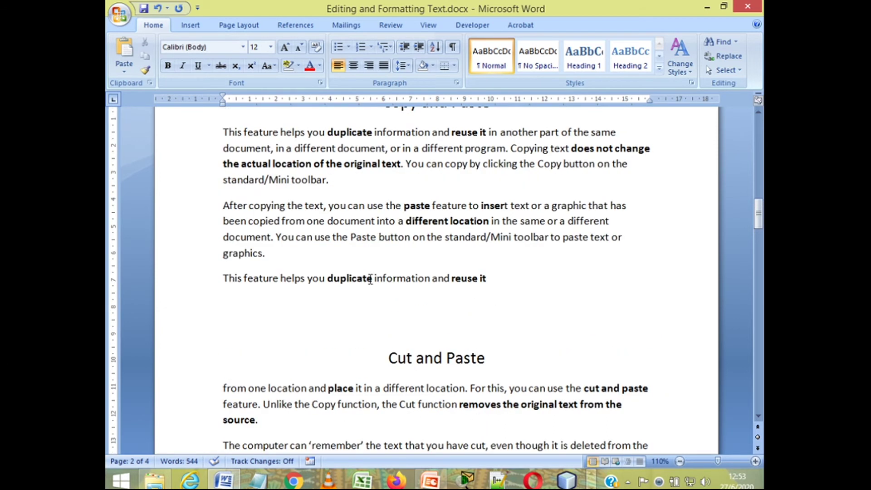
{"action": "scroll", "coordinate": [370, 280], "scroll_direction": "down", "scroll_amount": 1}
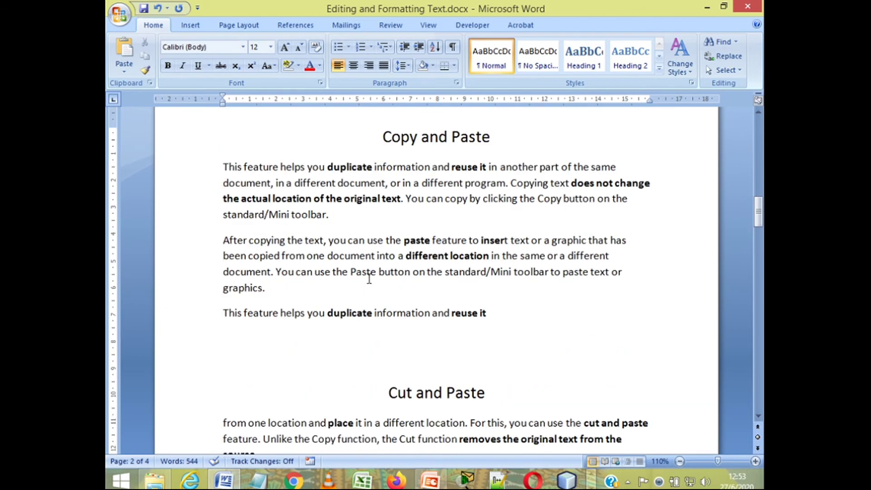
{"action": "left_click_drag", "start_coordinate": [223, 167], "coordinate": [431, 168]}
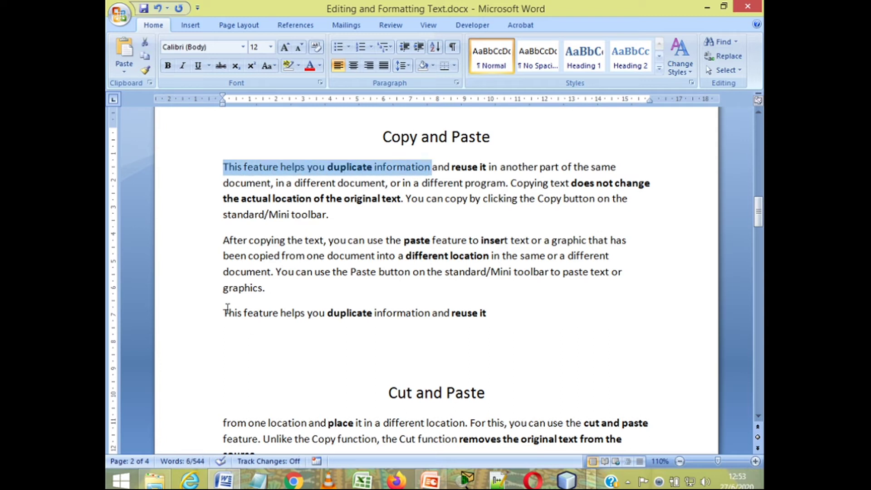
{"action": "left_click_drag", "start_coordinate": [244, 313], "coordinate": [480, 318]}
{"action": "left_click", "coordinate": [547, 340]}
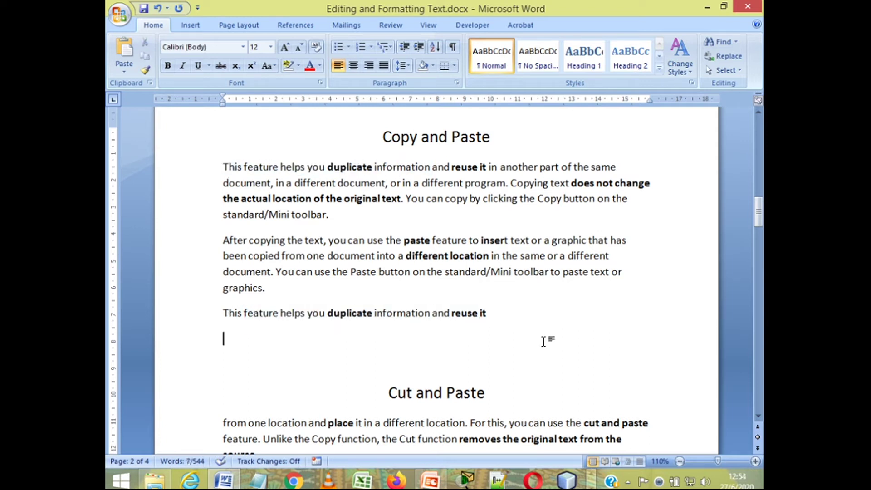
- Go to the "Formatting a Document" section, show the Font dialog to examine its options, and close it without changes
{"action": "scroll", "coordinate": [539, 286], "scroll_direction": "down", "scroll_amount": 6}
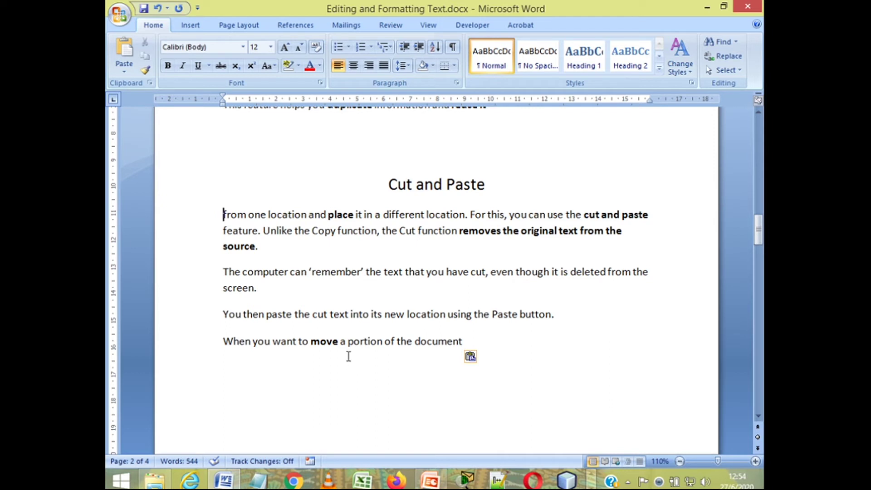
{"action": "scroll", "coordinate": [349, 357], "scroll_direction": "down", "scroll_amount": 10}
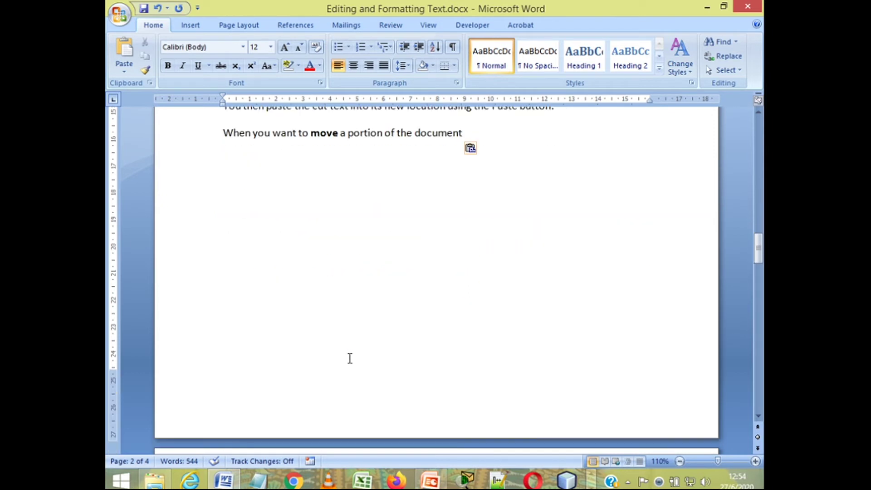
{"action": "scroll", "coordinate": [350, 357], "scroll_direction": "down", "scroll_amount": 10}
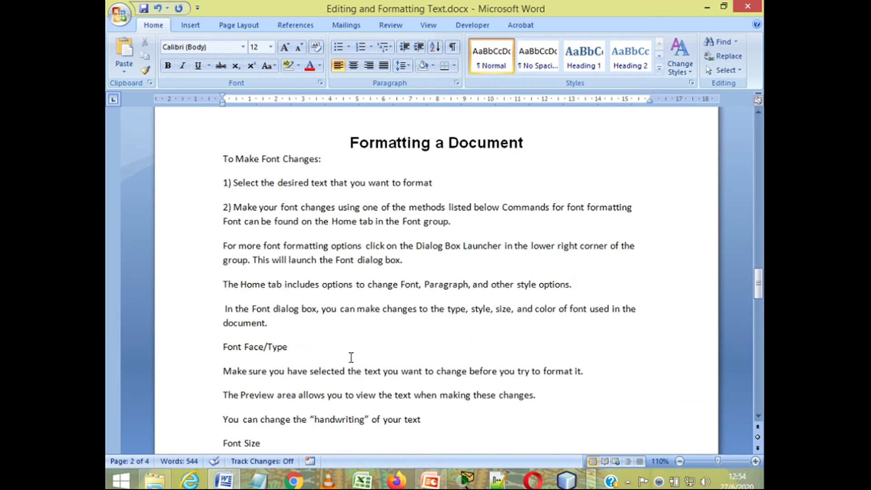
{"action": "scroll", "coordinate": [350, 358], "scroll_direction": "up", "scroll_amount": 1}
{"action": "left_click", "coordinate": [320, 82]}
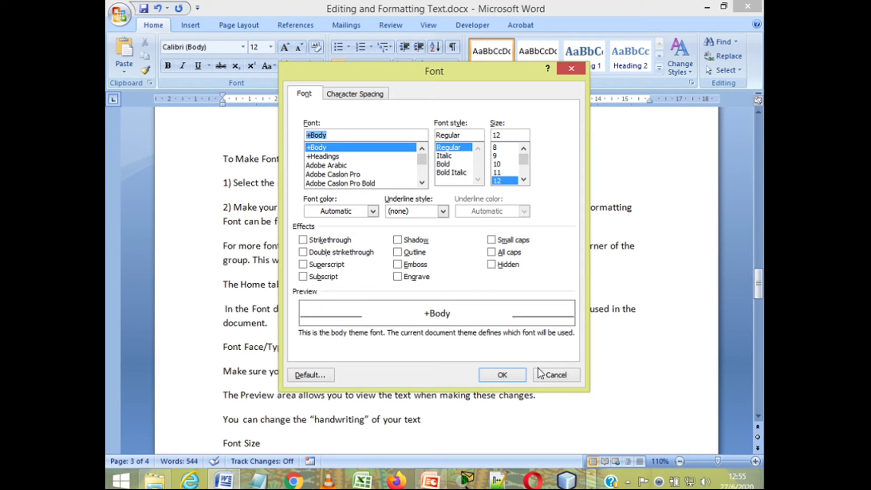
{"action": "left_click", "coordinate": [554, 375]}
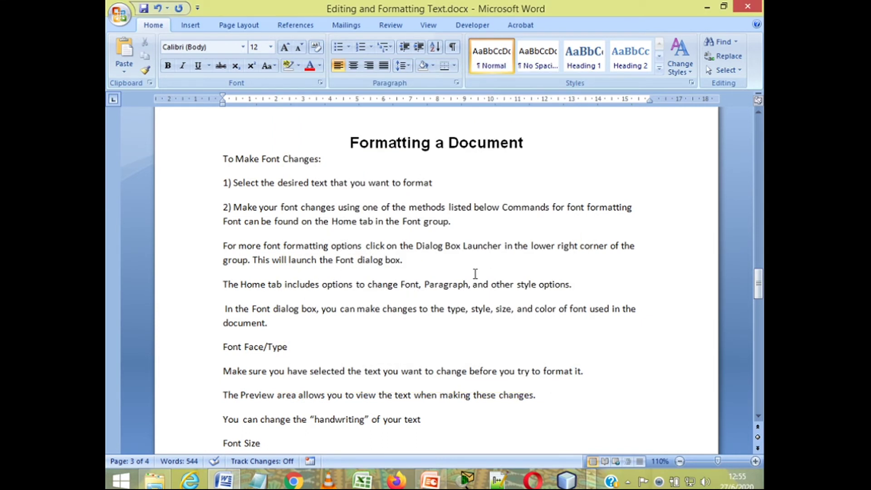
- Set the font of the sentence "Make sure you have selected the text you want to change before you try to format it." to Adobe Gothic Std B
{"action": "scroll", "coordinate": [475, 273], "scroll_direction": "down", "scroll_amount": 5}
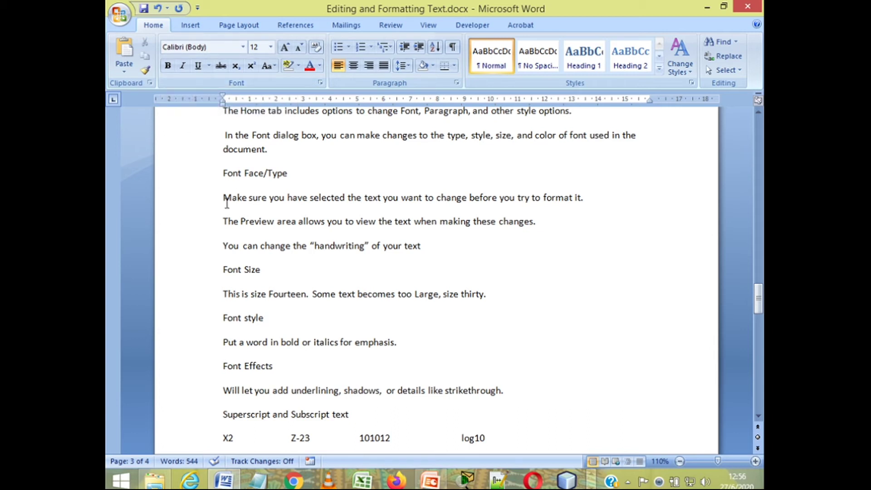
{"action": "left_click_drag", "start_coordinate": [223, 197], "coordinate": [432, 202]}
{"action": "left_click_drag", "start_coordinate": [554, 208], "coordinate": [585, 200]}
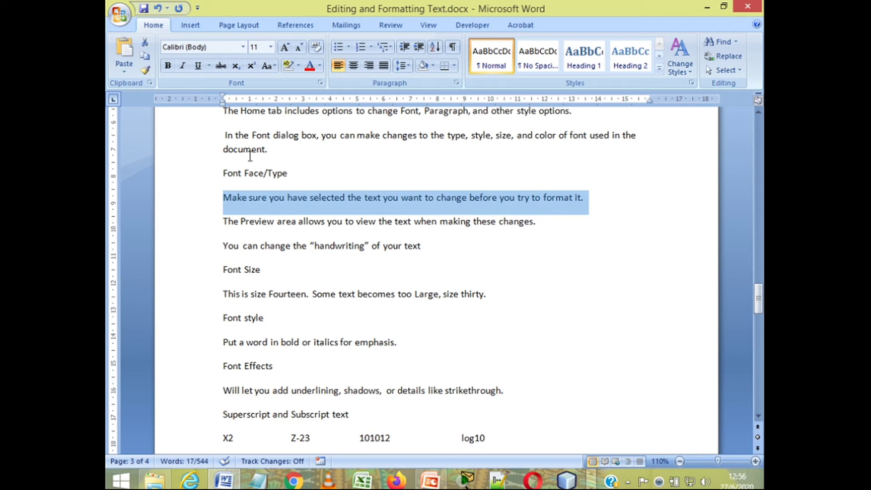
{"action": "left_click", "coordinate": [242, 47]}
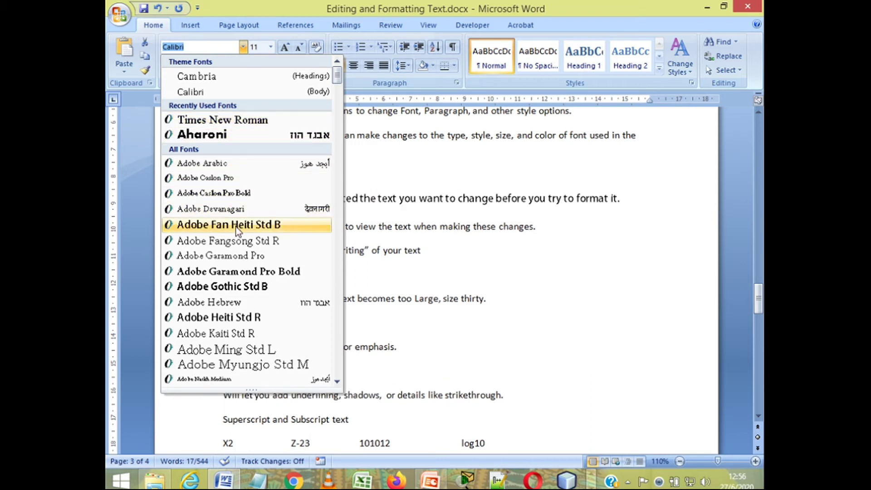
{"action": "left_click", "coordinate": [225, 287]}
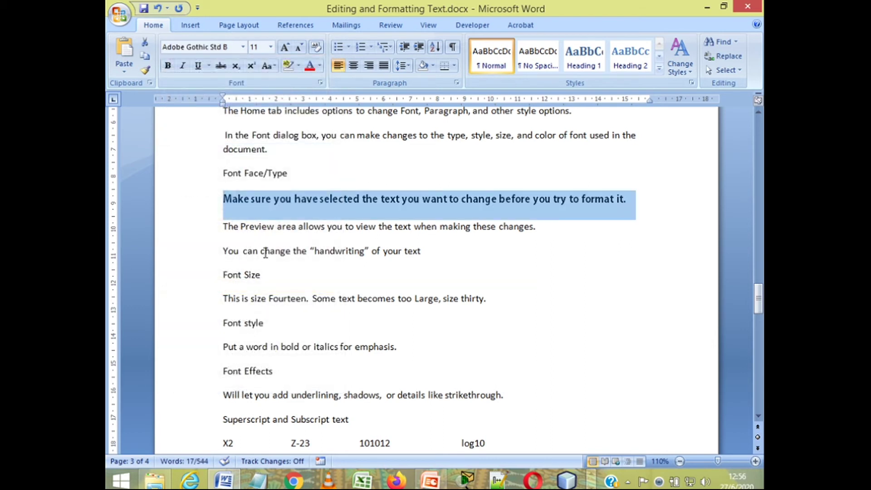
{"action": "left_click", "coordinate": [265, 250]}
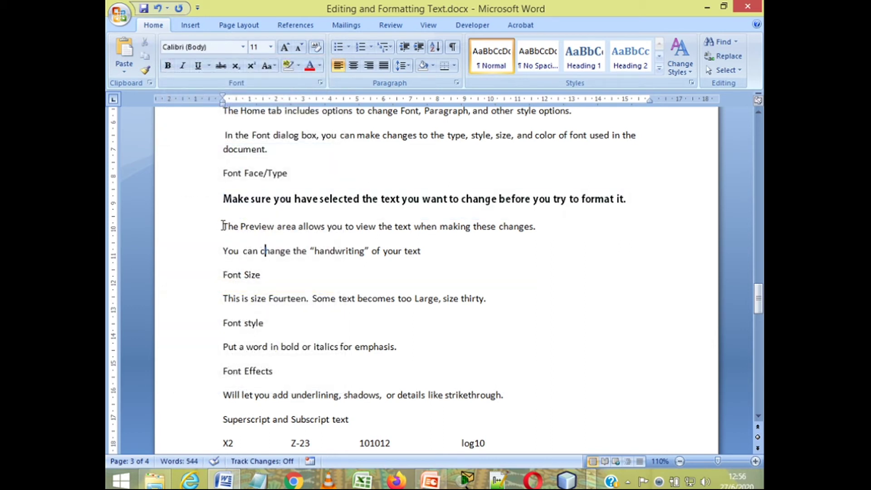
- Set the font of "The Preview area allows you to view the text when making these changes" to Blackoak Std
{"action": "left_click_drag", "start_coordinate": [224, 226], "coordinate": [521, 235]}
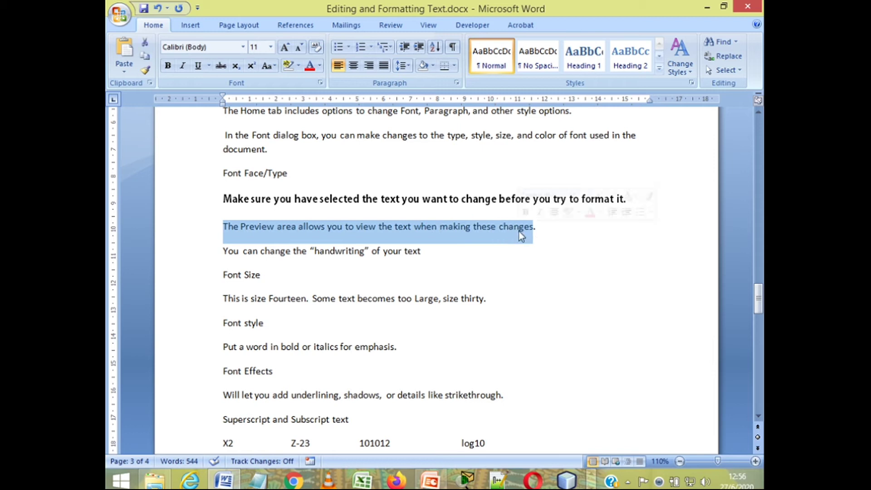
{"action": "left_click", "coordinate": [243, 47]}
{"action": "scroll", "coordinate": [265, 141], "scroll_direction": "down", "scroll_amount": 5}
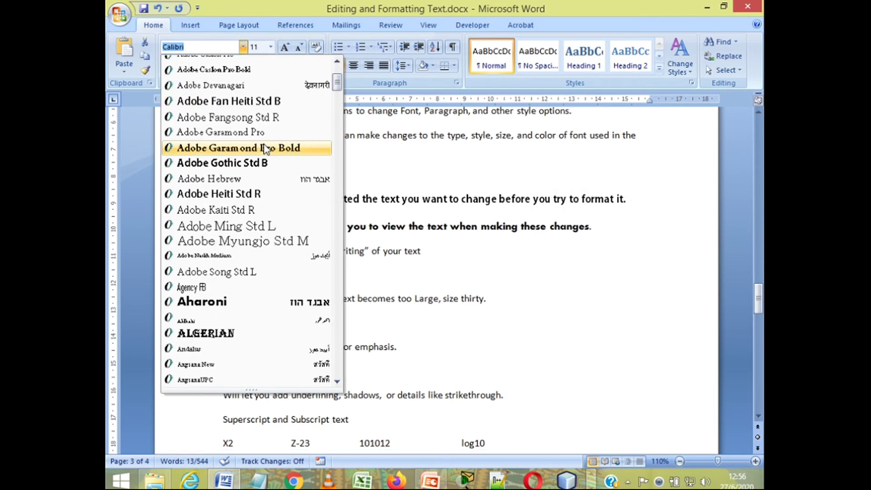
{"action": "scroll", "coordinate": [265, 141], "scroll_direction": "down", "scroll_amount": 7}
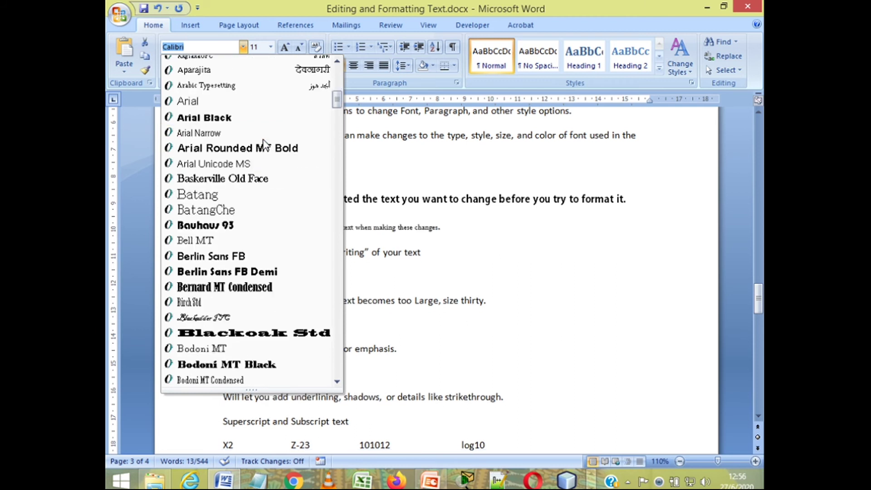
{"action": "scroll", "coordinate": [259, 140], "scroll_direction": "down", "scroll_amount": 1}
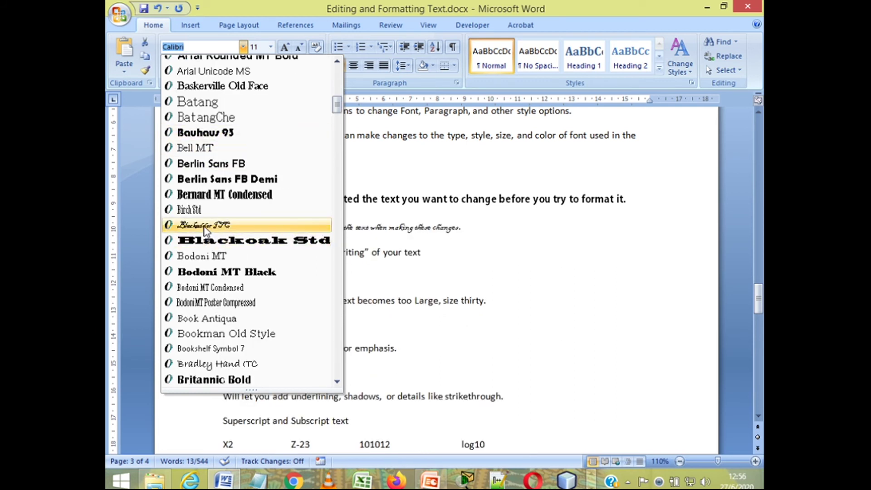
{"action": "left_click", "coordinate": [206, 241]}
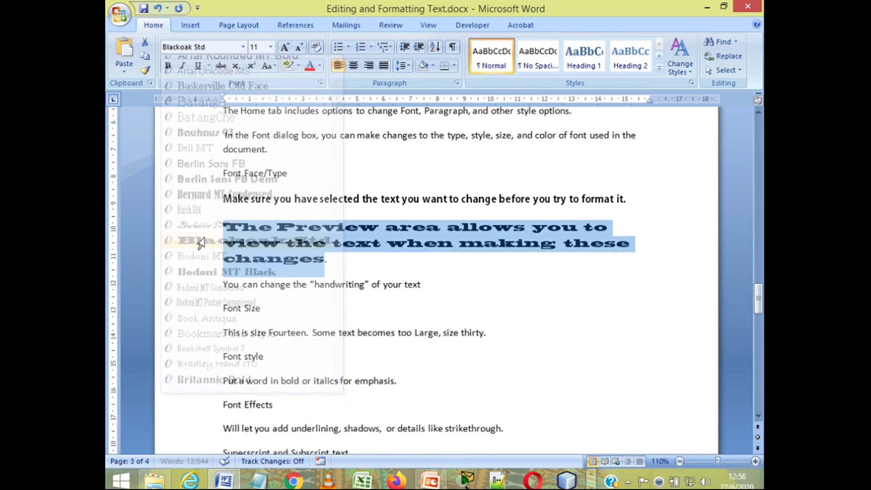
{"action": "left_click", "coordinate": [369, 305]}
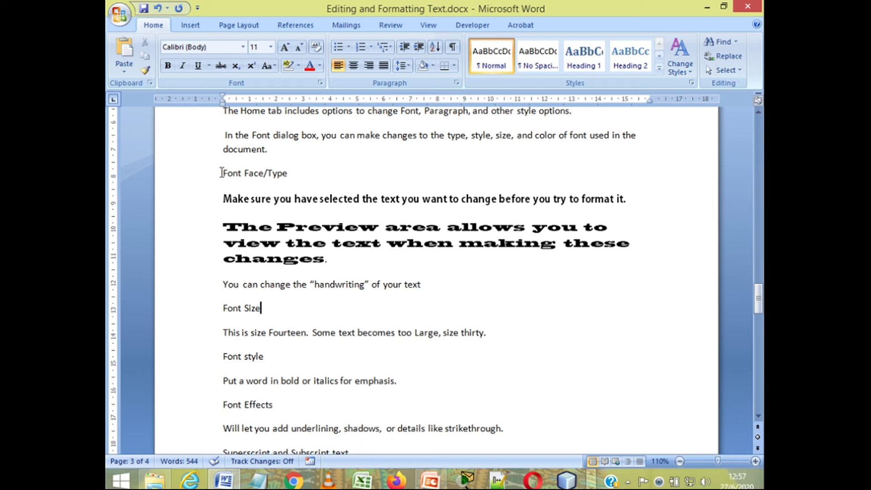
- Set the font of the "Font Face/Type" line to Aharoni and clear the selection
{"action": "left_click_drag", "start_coordinate": [220, 173], "coordinate": [271, 176]}
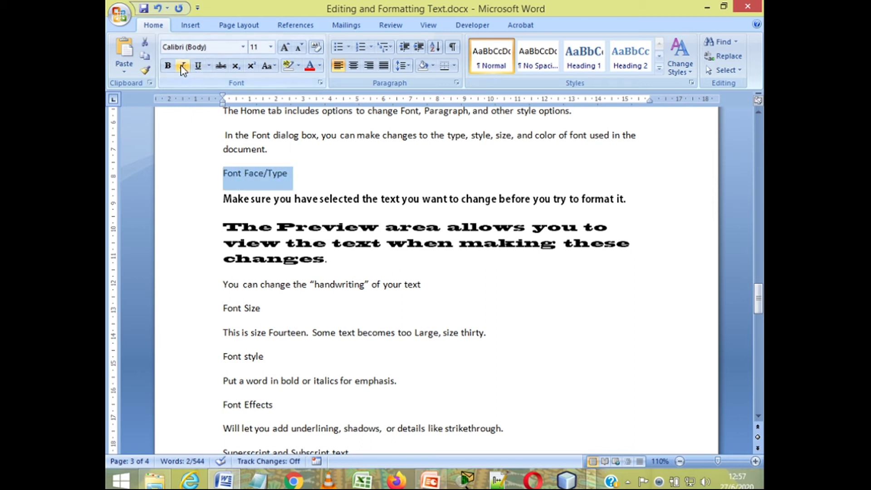
{"action": "left_click", "coordinate": [243, 48]}
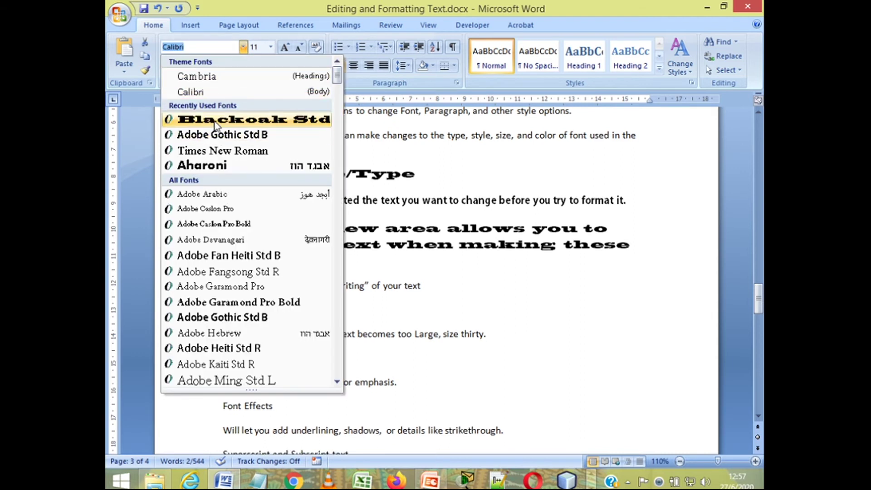
{"action": "left_click", "coordinate": [204, 166]}
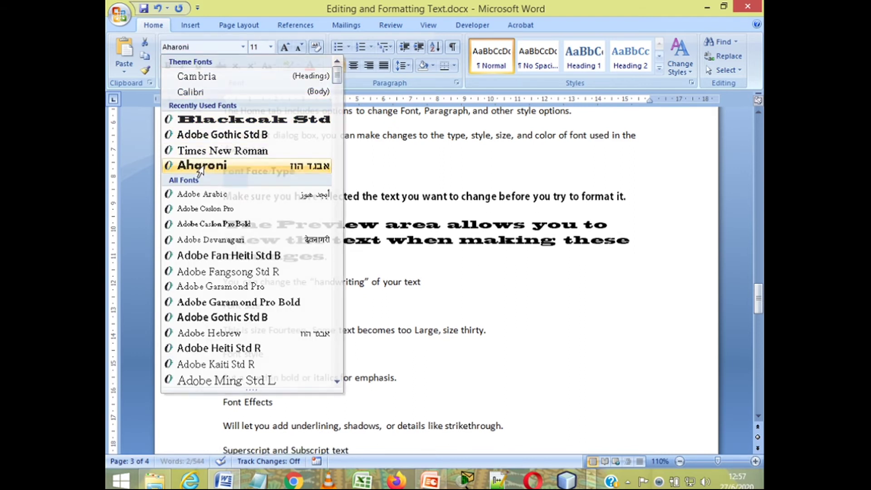
{"action": "left_click", "coordinate": [347, 196]}
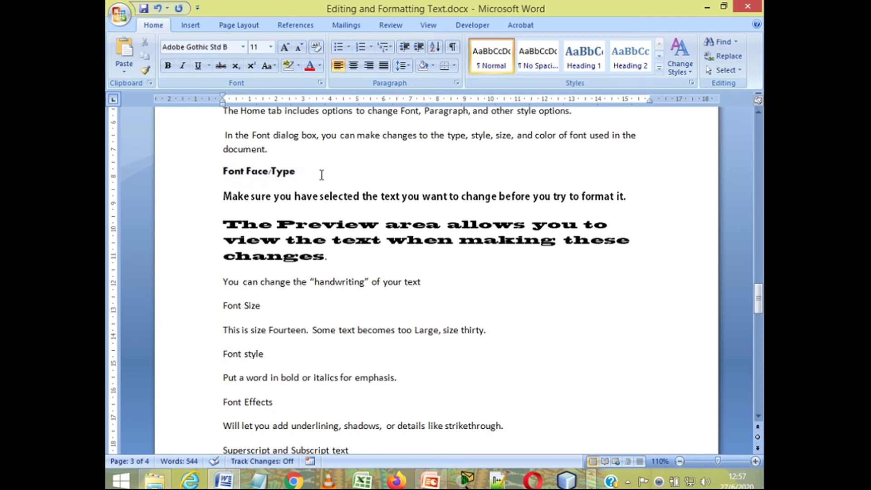
- Set the font size of the "Font Size" line to 20 and clear the selection
{"action": "scroll", "coordinate": [428, 260], "scroll_direction": "down", "scroll_amount": 4}
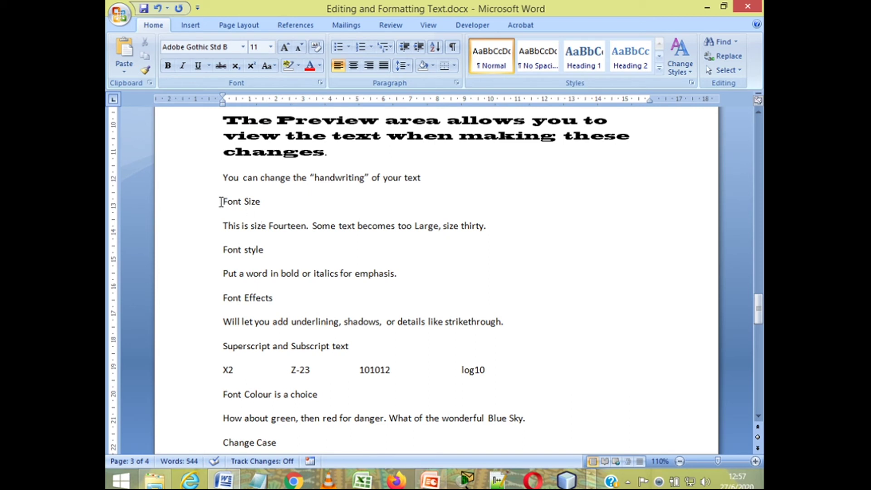
{"action": "left_click_drag", "start_coordinate": [223, 201], "coordinate": [263, 204]}
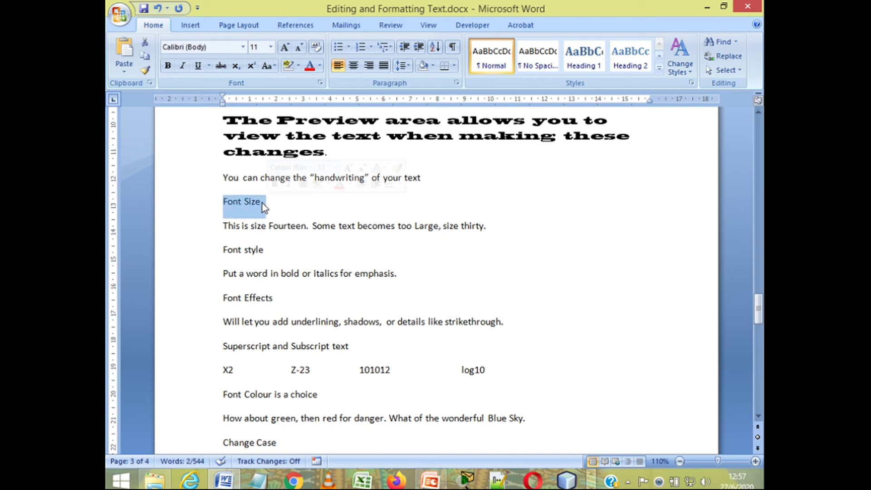
{"action": "left_click", "coordinate": [270, 46]}
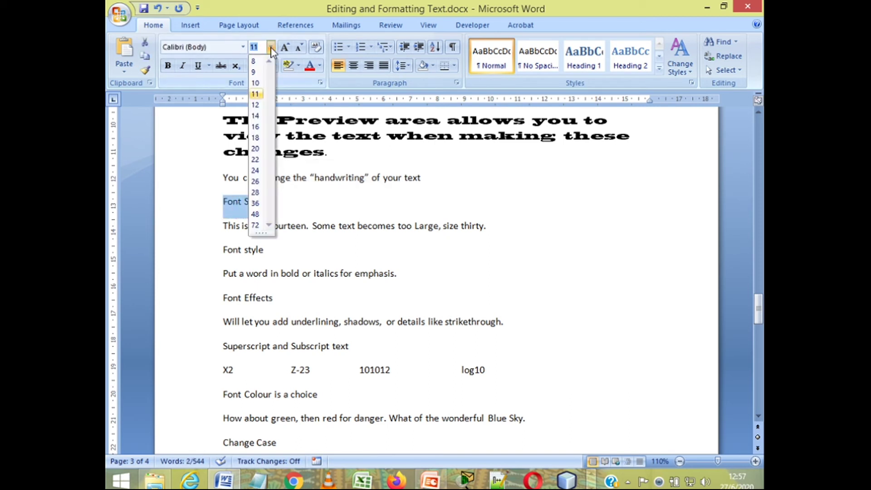
{"action": "left_click", "coordinate": [255, 148]}
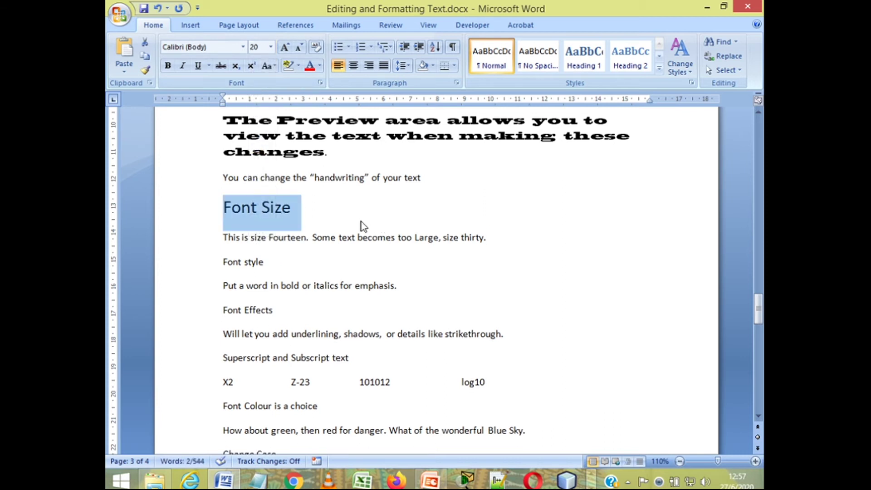
{"action": "left_click", "coordinate": [360, 220]}
- Show the list of available font sizes to examine it, and close it without choosing a size
{"action": "scroll", "coordinate": [358, 219], "scroll_direction": "down", "scroll_amount": 2}
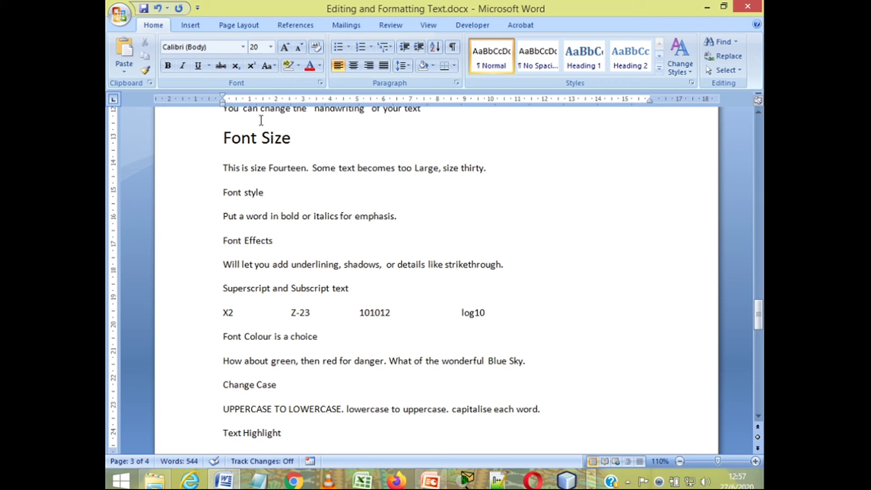
{"action": "left_click", "coordinate": [271, 47]}
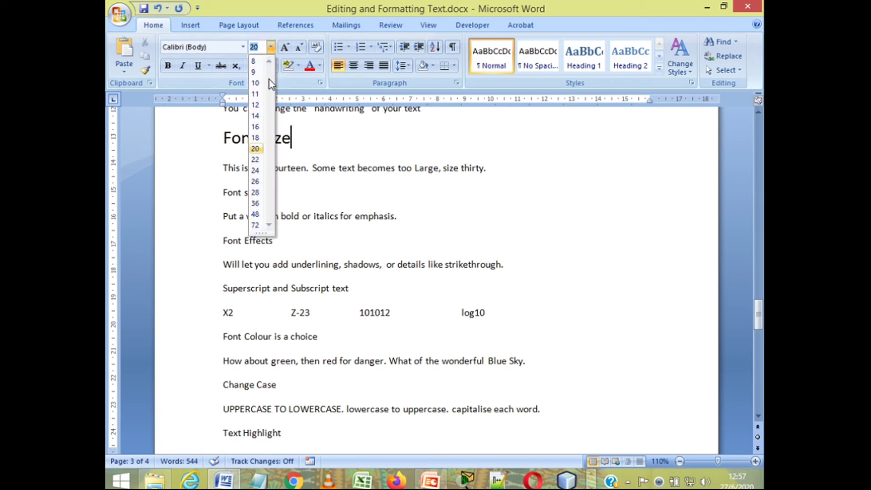
{"action": "left_click", "coordinate": [311, 211]}
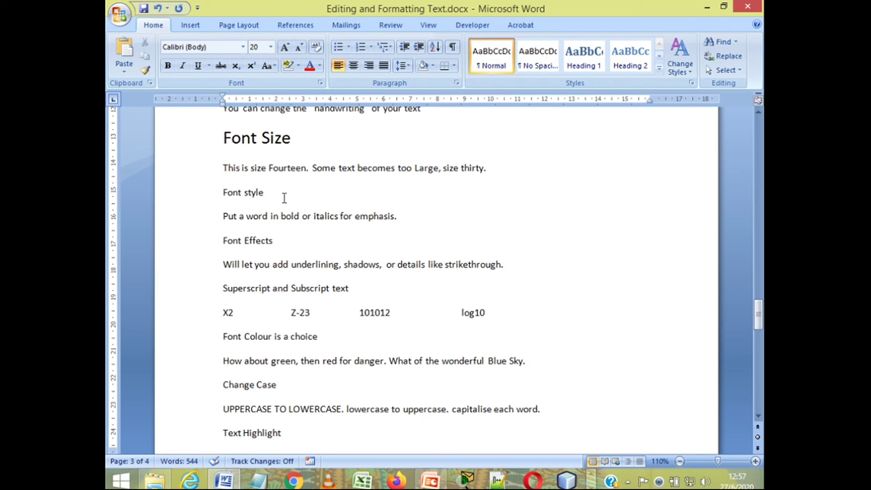
- Set the font size of "This is size Fourteen" to 14 and clear the selection
{"action": "left_click_drag", "start_coordinate": [223, 168], "coordinate": [283, 176]}
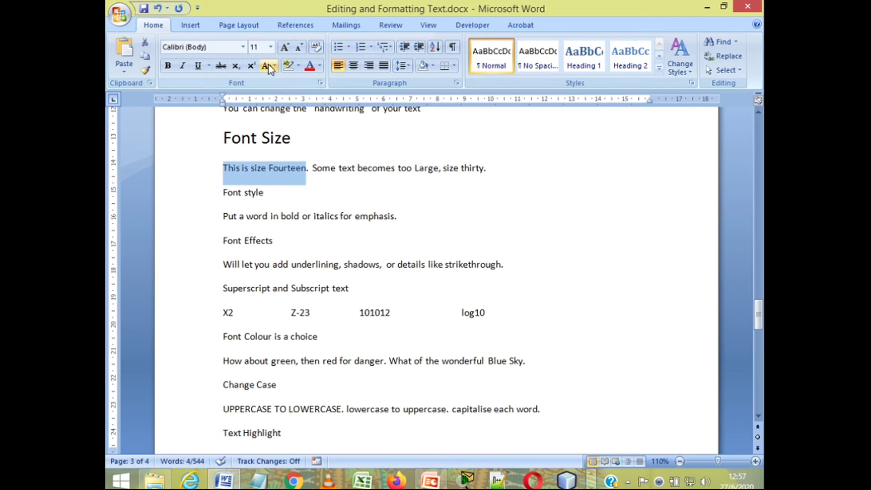
{"action": "left_click", "coordinate": [271, 47]}
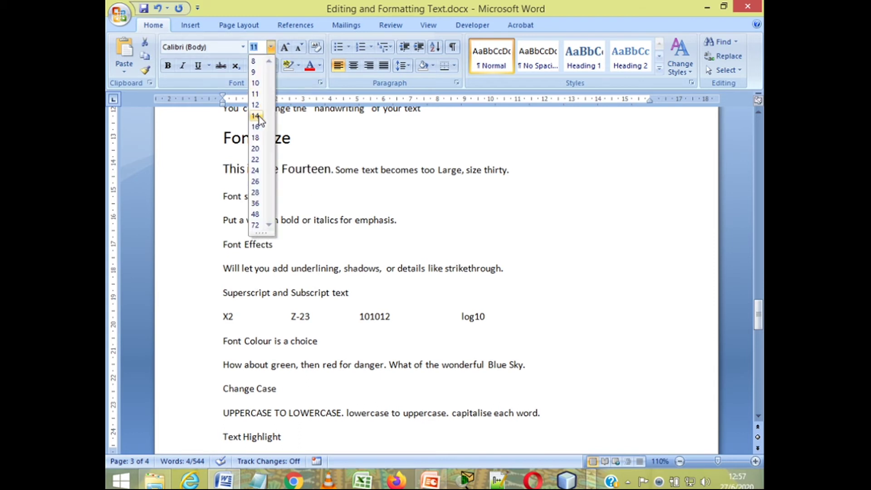
{"action": "left_click", "coordinate": [259, 116]}
{"action": "left_click", "coordinate": [352, 200]}
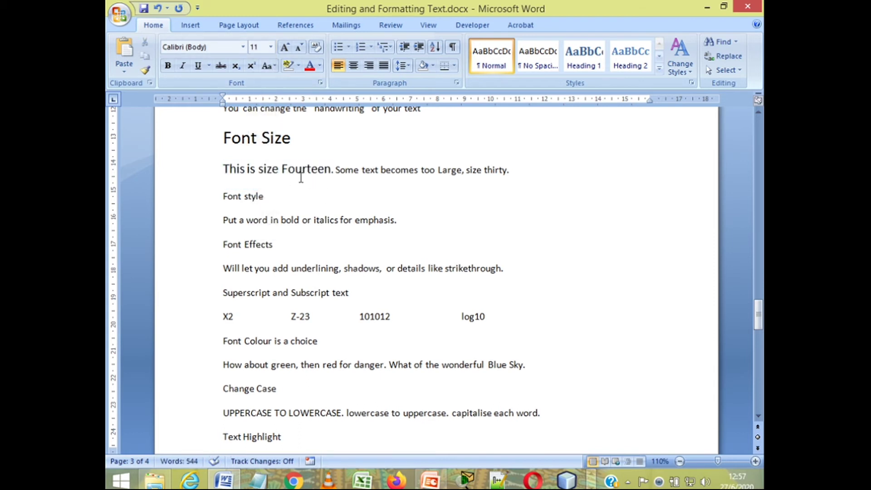
- Set the font size of "Some text becomes too Large, size thirty" to 28 and clear the selection
{"action": "double_click", "coordinate": [338, 171]}
{"action": "left_click_drag", "start_coordinate": [371, 174], "coordinate": [485, 177]}
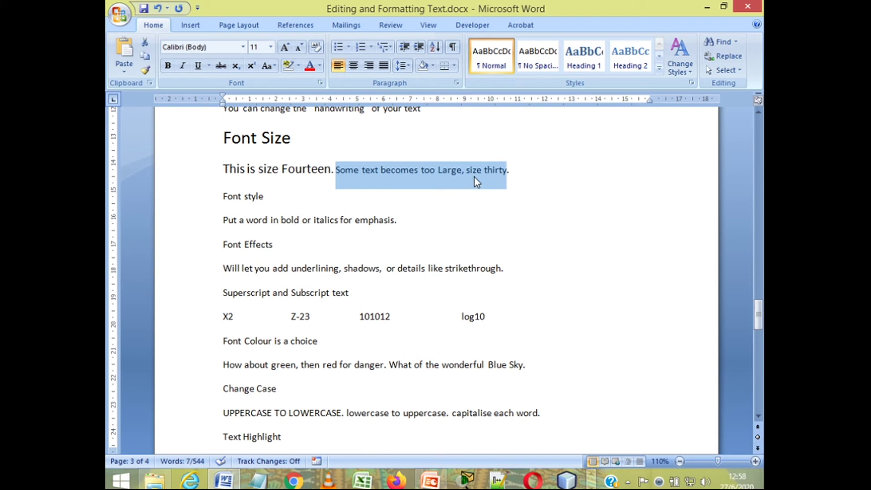
{"action": "left_click", "coordinate": [271, 47]}
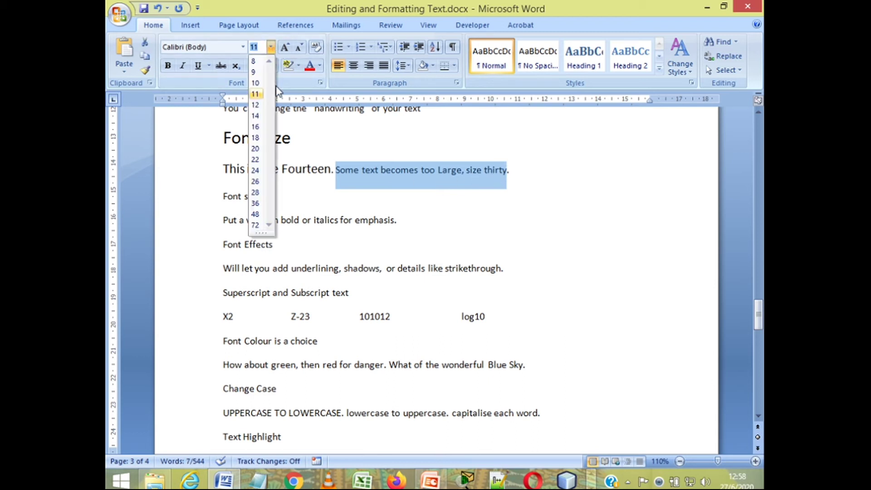
{"action": "left_click", "coordinate": [257, 194]}
{"action": "left_click", "coordinate": [467, 226]}
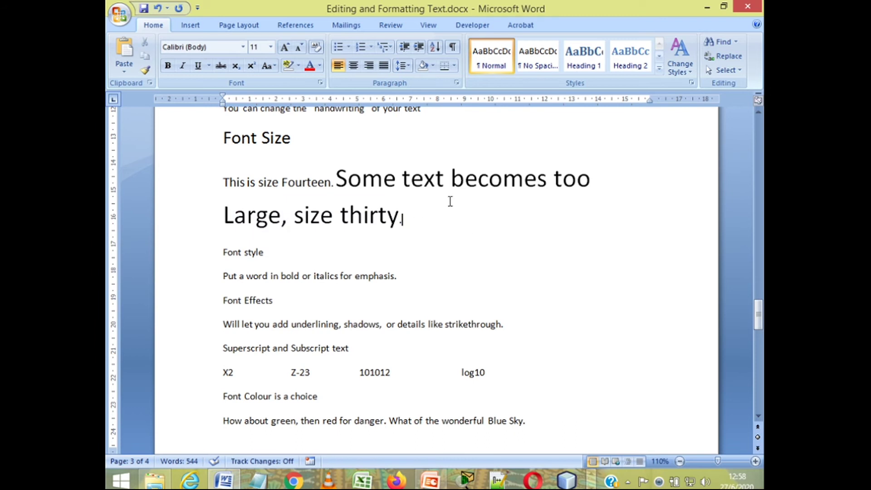
- In the sentence under "Font style", make the word "bold" bold and the word "italics" italic
{"action": "scroll", "coordinate": [448, 256], "scroll_direction": "down", "scroll_amount": 3}
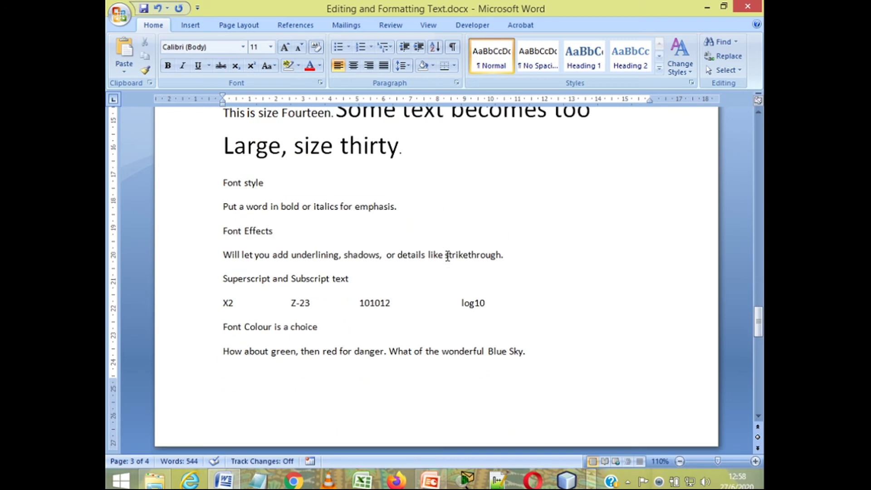
{"action": "scroll", "coordinate": [448, 256], "scroll_direction": "down", "scroll_amount": 1}
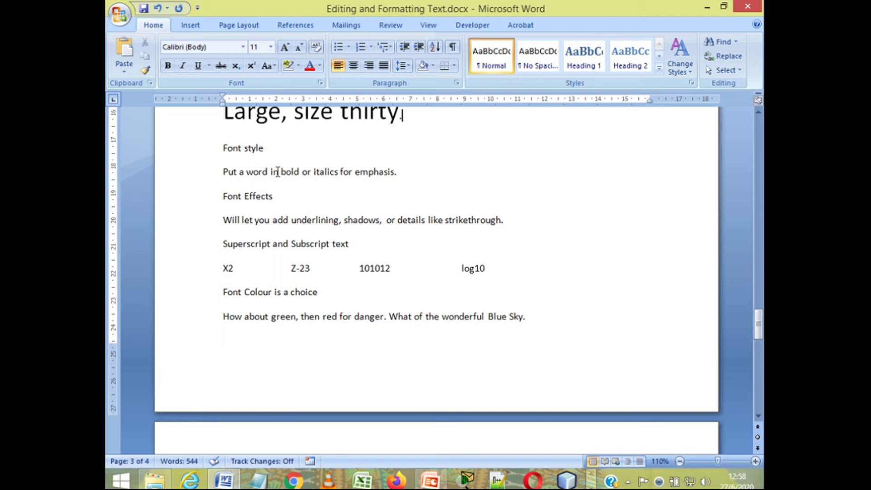
{"action": "left_click_drag", "start_coordinate": [281, 172], "coordinate": [299, 176]}
{"action": "left_click", "coordinate": [169, 67]}
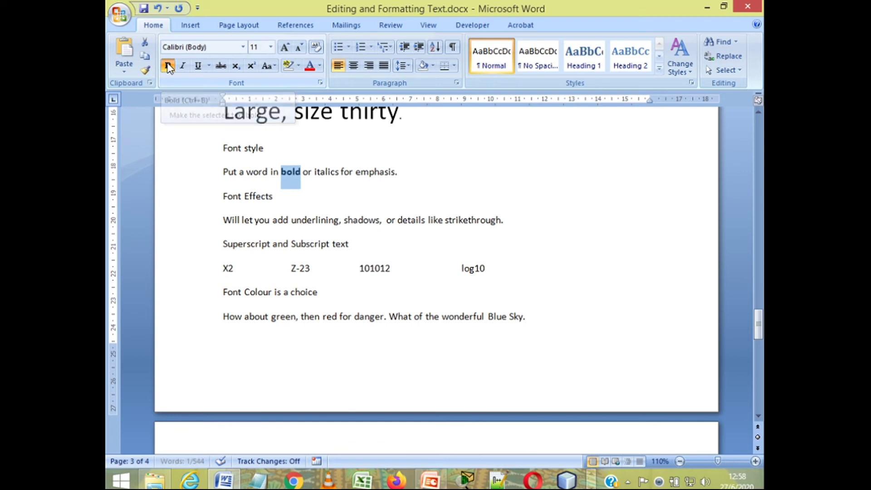
{"action": "left_click_drag", "start_coordinate": [314, 173], "coordinate": [339, 174]}
{"action": "left_click", "coordinate": [316, 171]}
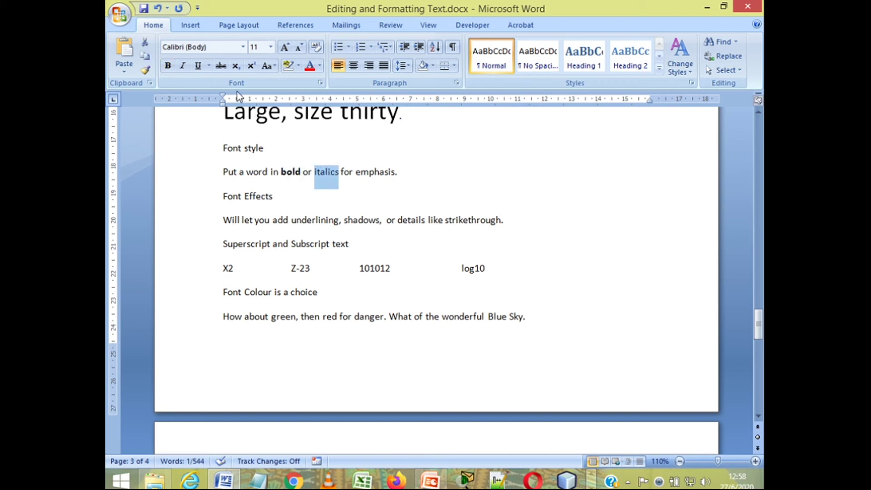
{"action": "left_click", "coordinate": [183, 65]}
{"action": "left_click", "coordinate": [374, 176]}
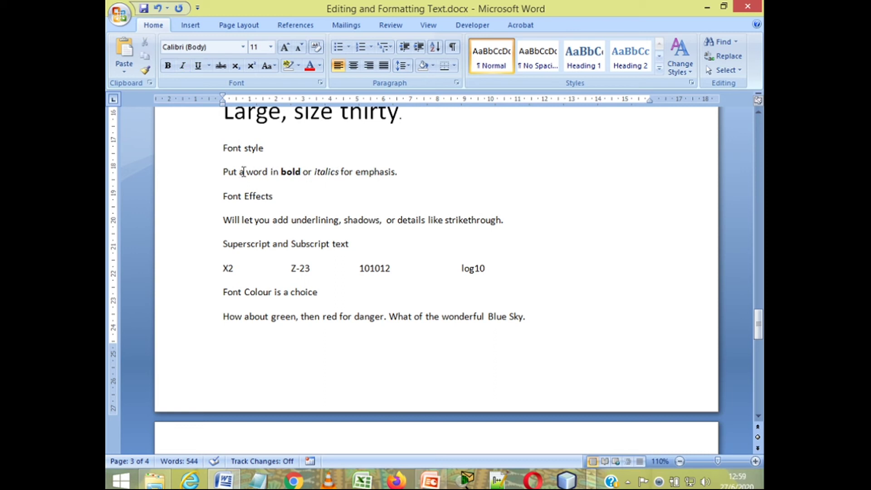
- Underline "word in bold or italics for emphasis" in the sentence under "Font style"
{"action": "left_click_drag", "start_coordinate": [243, 173], "coordinate": [363, 175]}
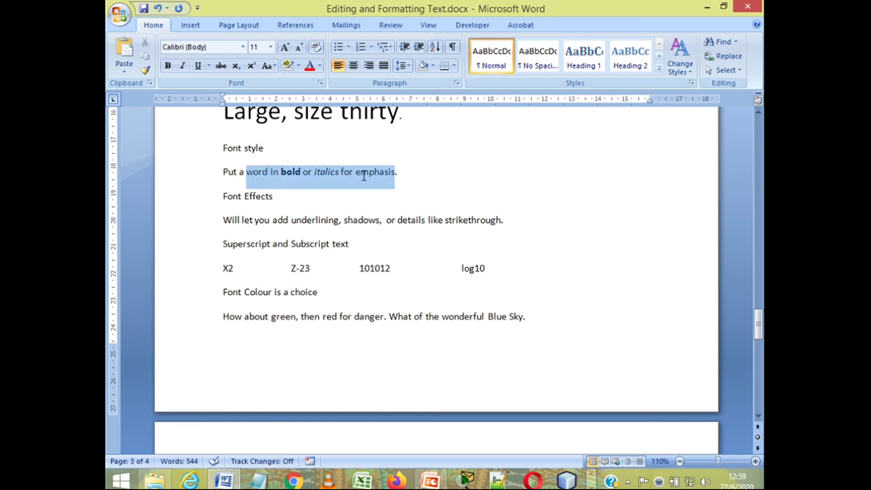
{"action": "left_click", "coordinate": [198, 67]}
{"action": "left_click", "coordinate": [461, 195]}
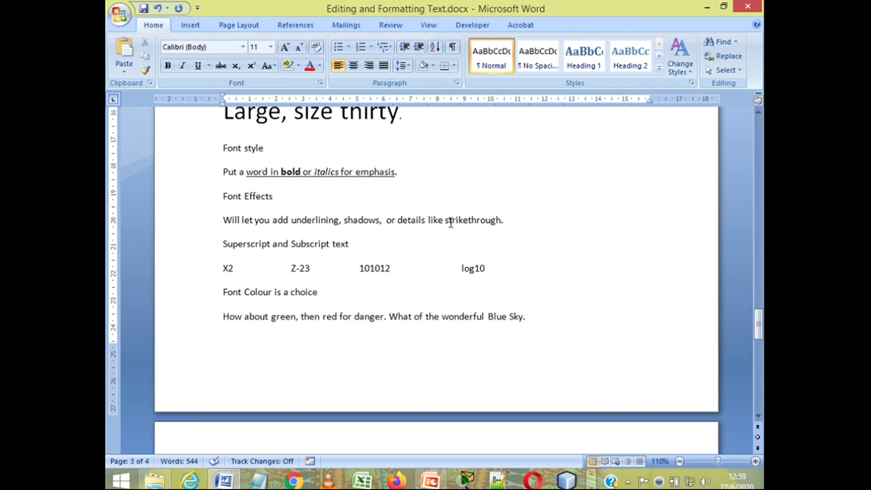
- Apply strikethrough to "details like strikethrough" in the sentence under "Font Effects"
{"action": "left_click_drag", "start_coordinate": [398, 221], "coordinate": [488, 221]}
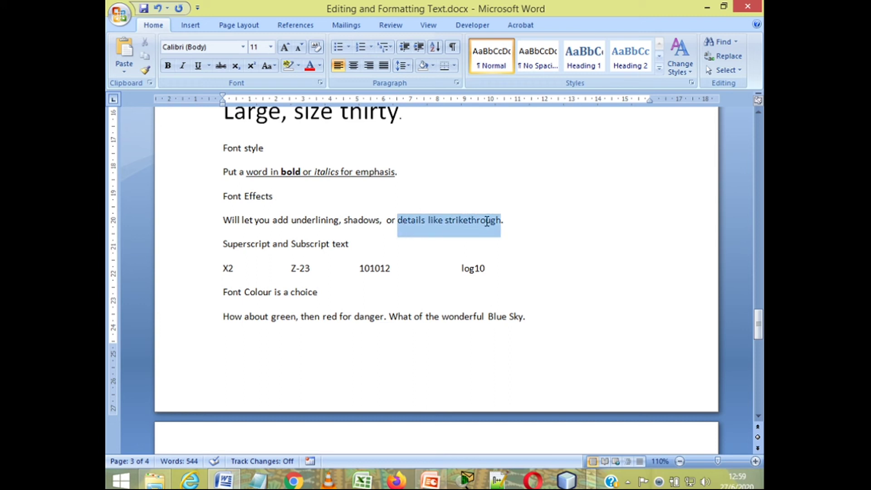
{"action": "left_click", "coordinate": [224, 64]}
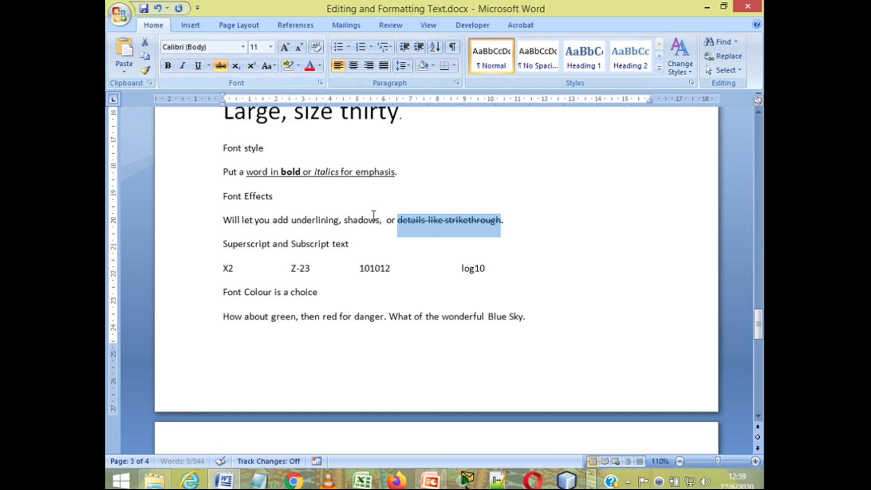
{"action": "left_click", "coordinate": [389, 236]}
- Set the font size of "X2" under "Superscript and Subscript text" to 28 and make its "2" superscript
{"action": "scroll", "coordinate": [485, 194], "scroll_direction": "down", "scroll_amount": 3}
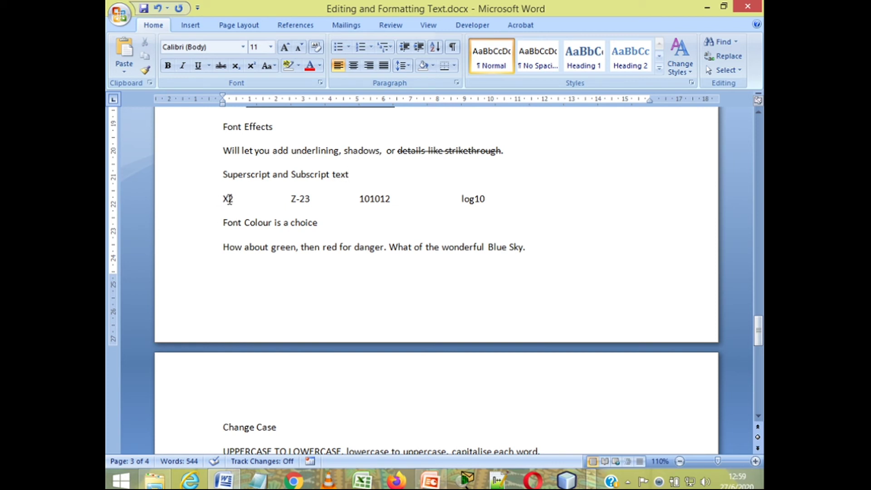
{"action": "left_click_drag", "start_coordinate": [229, 198], "coordinate": [232, 202]}
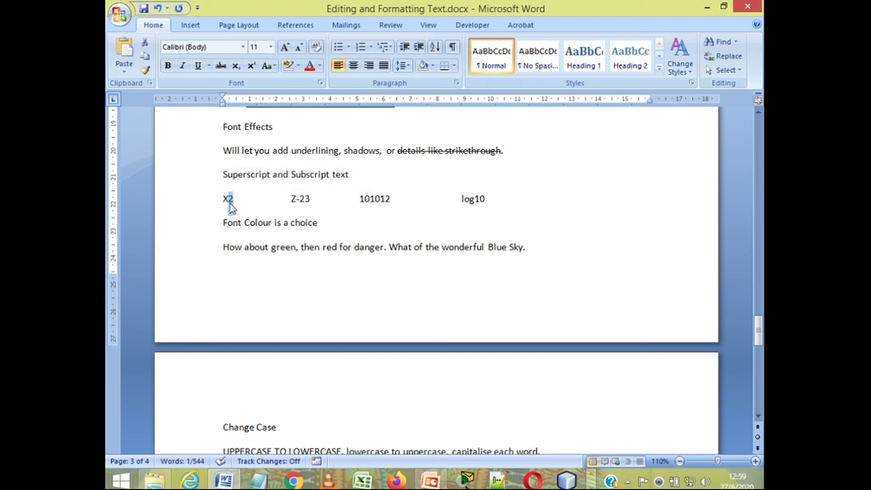
{"action": "left_click", "coordinate": [258, 199]}
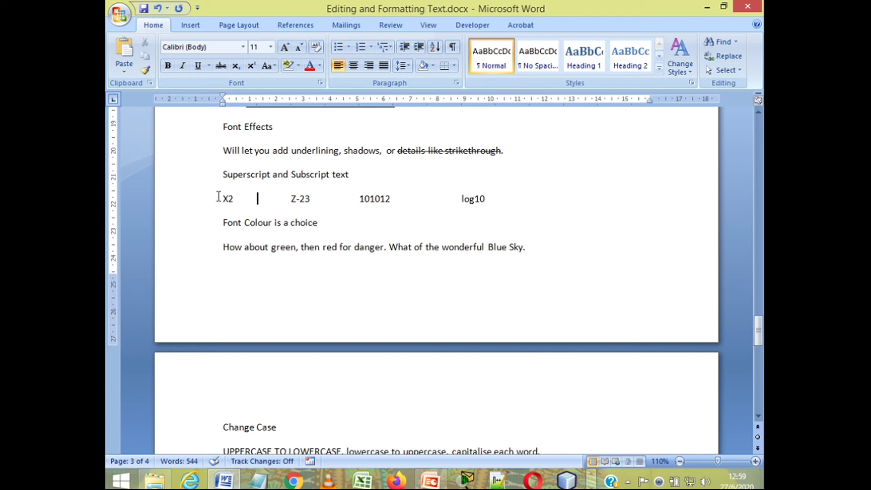
{"action": "left_click_drag", "start_coordinate": [220, 199], "coordinate": [234, 203]}
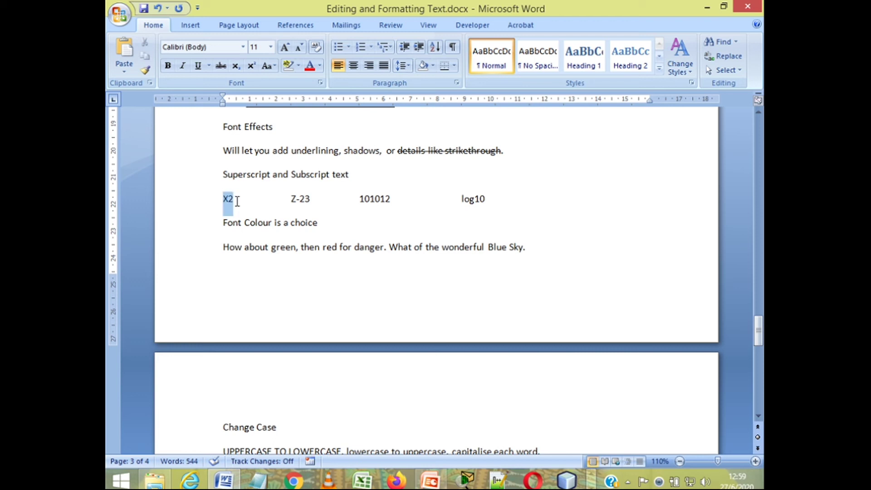
{"action": "left_click", "coordinate": [271, 46]}
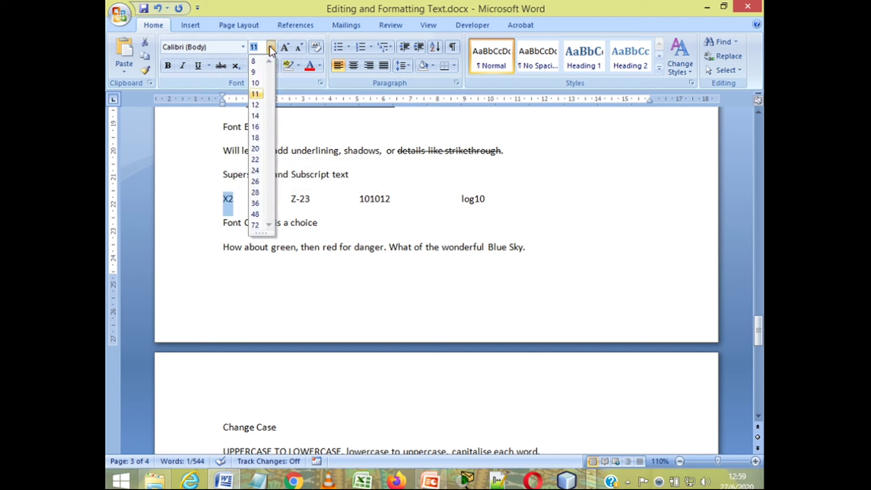
{"action": "left_click", "coordinate": [255, 192]}
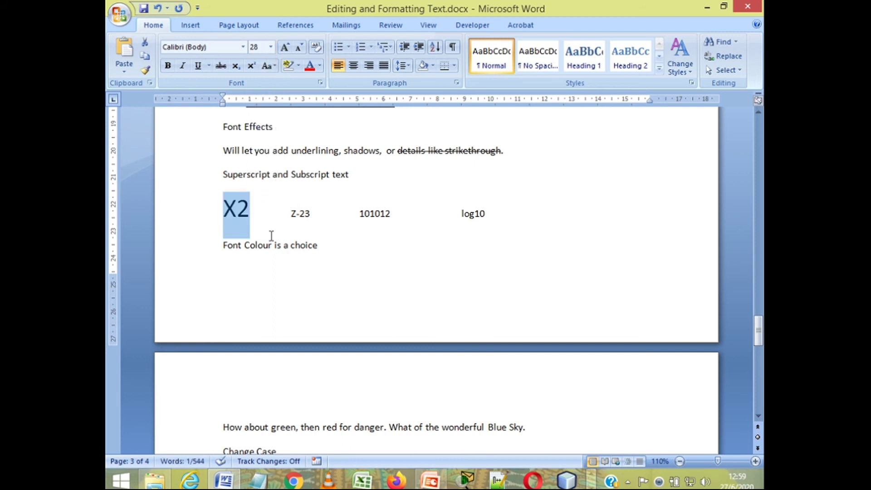
{"action": "left_click", "coordinate": [257, 214]}
{"action": "left_click_drag", "start_coordinate": [257, 214], "coordinate": [237, 202]}
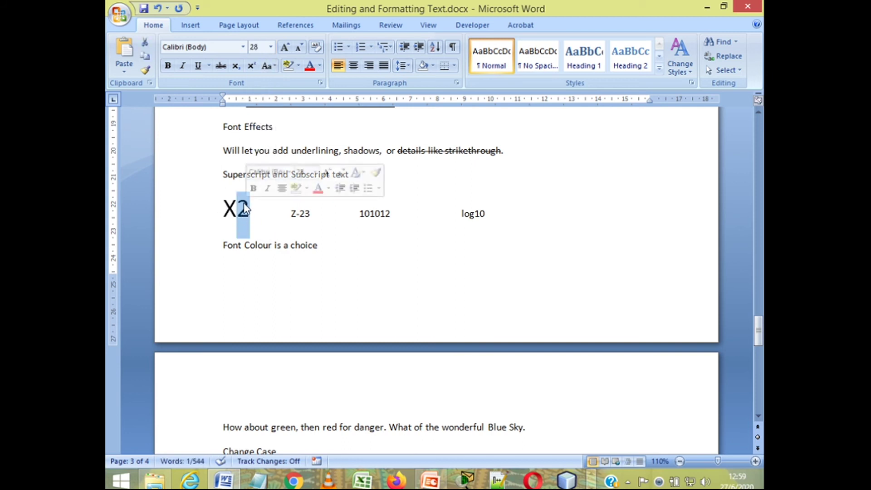
{"action": "left_click", "coordinate": [252, 66]}
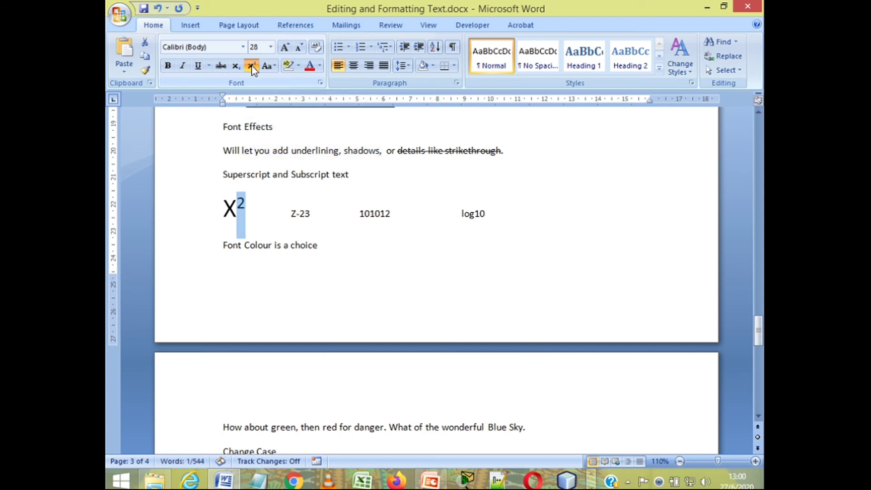
{"action": "left_click", "coordinate": [306, 231]}
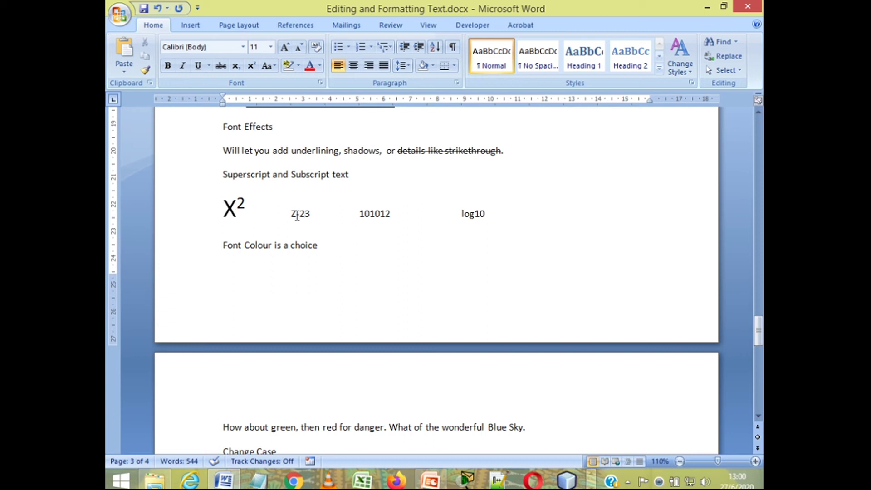
- Set the font size of "Z-23" to 24 and make its "-23" superscript
{"action": "left_click_drag", "start_coordinate": [291, 214], "coordinate": [308, 216]}
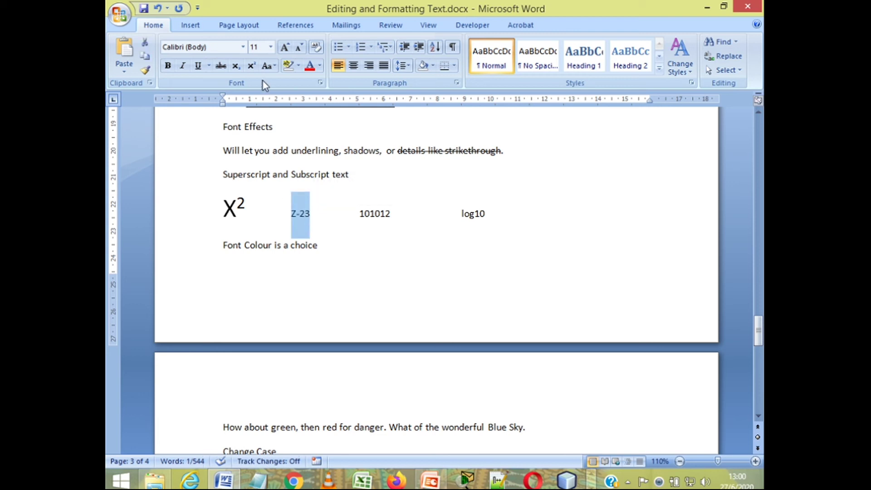
{"action": "left_click", "coordinate": [271, 48]}
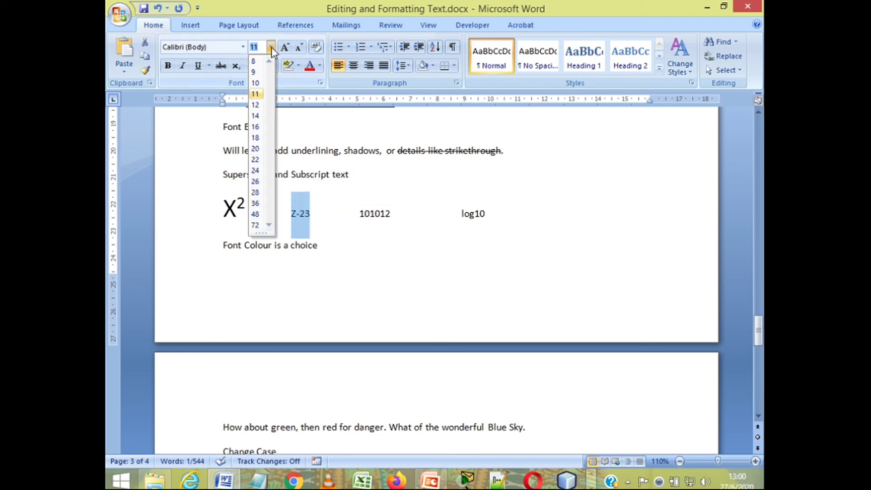
{"action": "left_click", "coordinate": [255, 170]}
{"action": "left_click", "coordinate": [354, 230]}
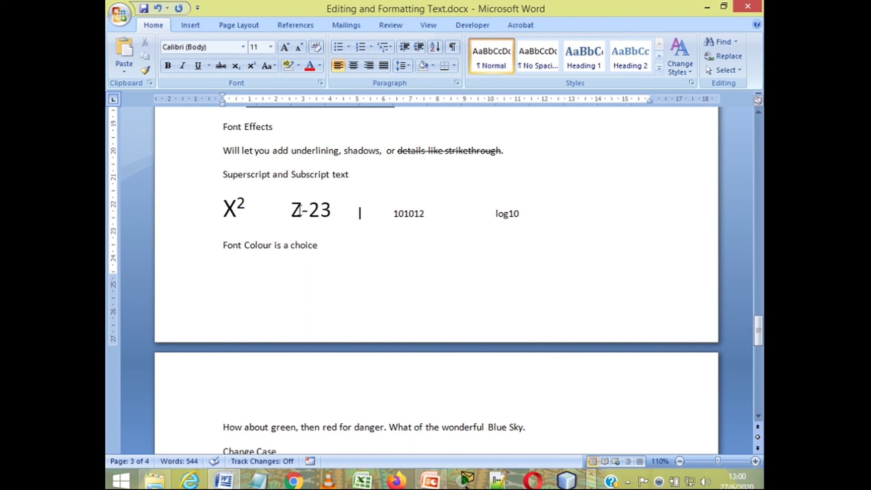
{"action": "left_click_drag", "start_coordinate": [304, 209], "coordinate": [333, 209]}
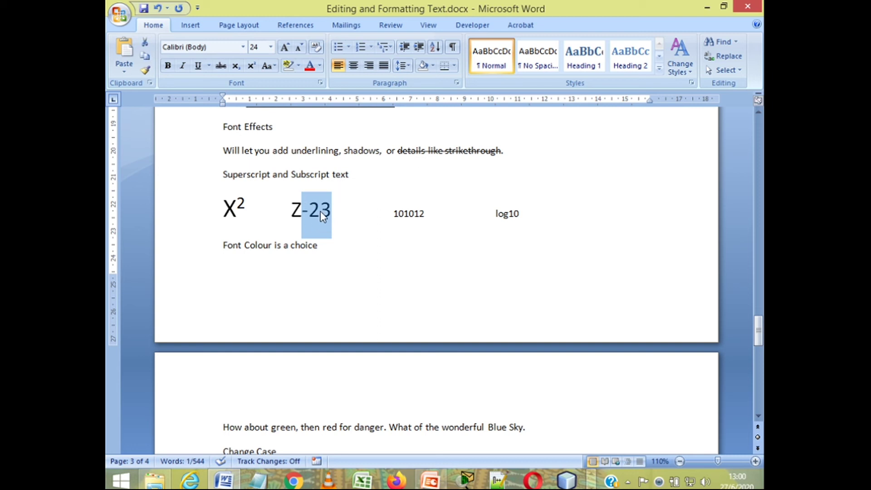
{"action": "left_click", "coordinate": [254, 67]}
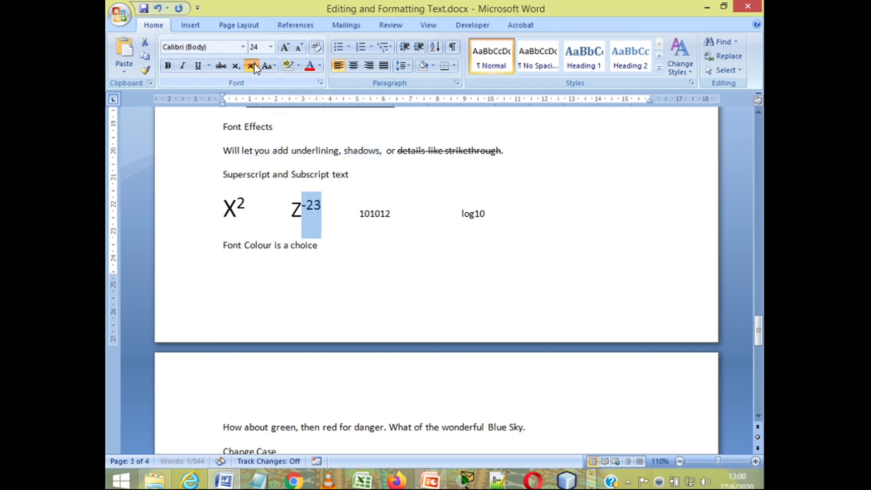
{"action": "left_click", "coordinate": [334, 233]}
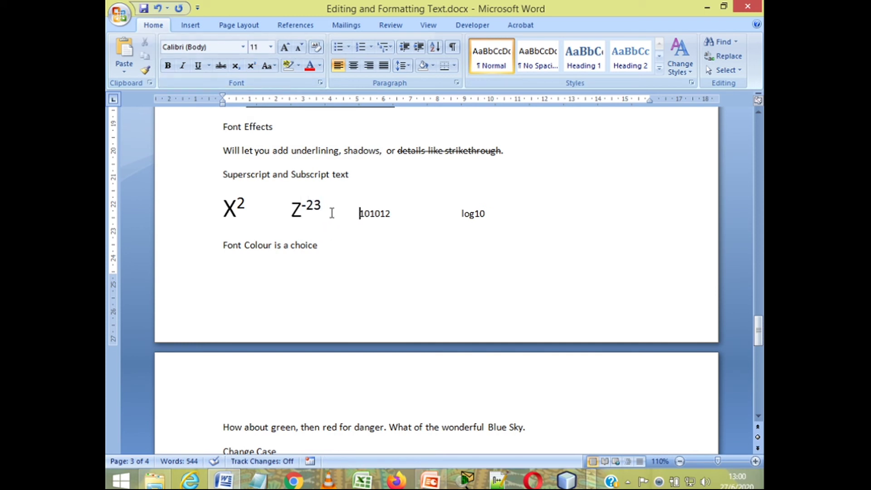
{"action": "left_click", "coordinate": [359, 225]}
- Set the font size of "log10" to 26 and make its "10" subscript
{"action": "left_click_drag", "start_coordinate": [461, 216], "coordinate": [494, 218]}
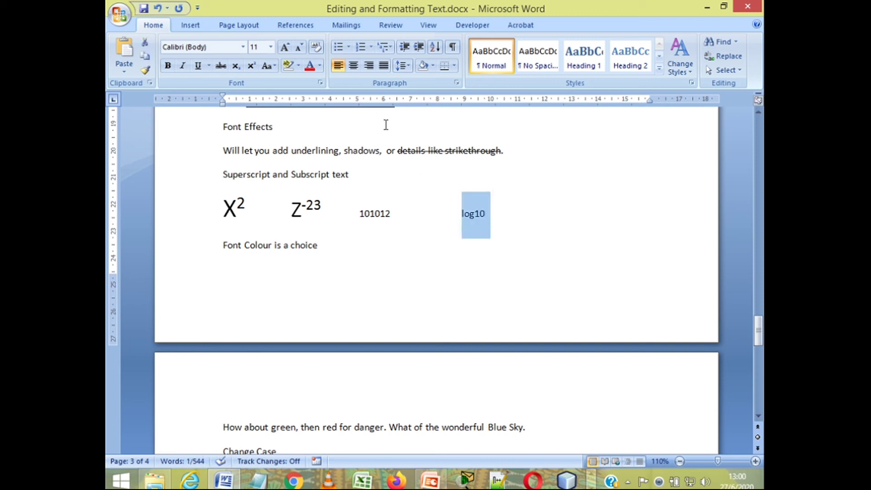
{"action": "left_click", "coordinate": [271, 46]}
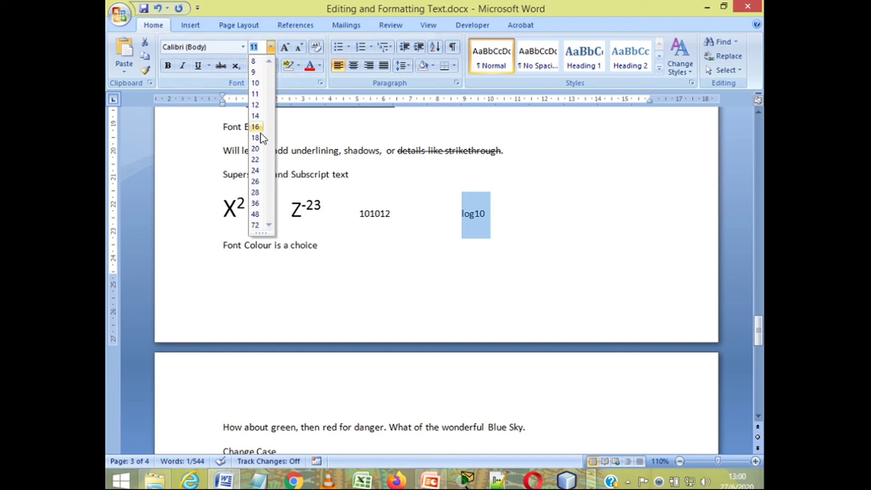
{"action": "left_click", "coordinate": [257, 182]}
{"action": "left_click", "coordinate": [529, 209]}
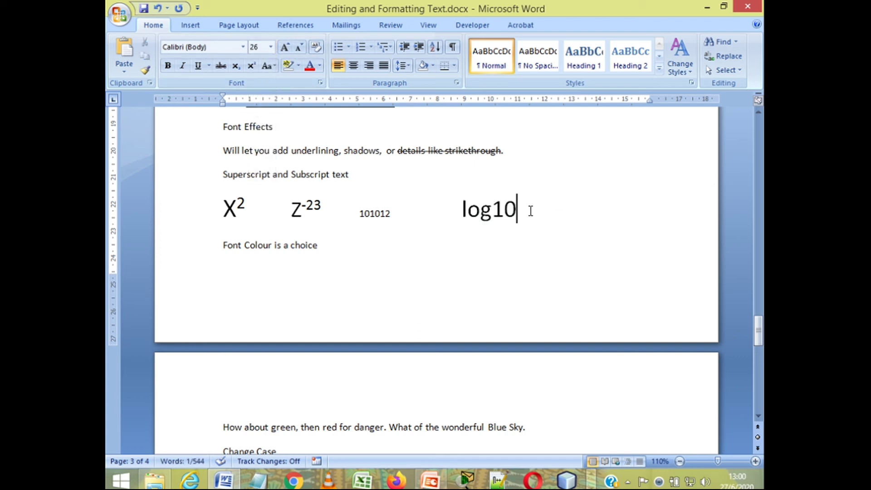
{"action": "left_click_drag", "start_coordinate": [492, 211], "coordinate": [514, 214]}
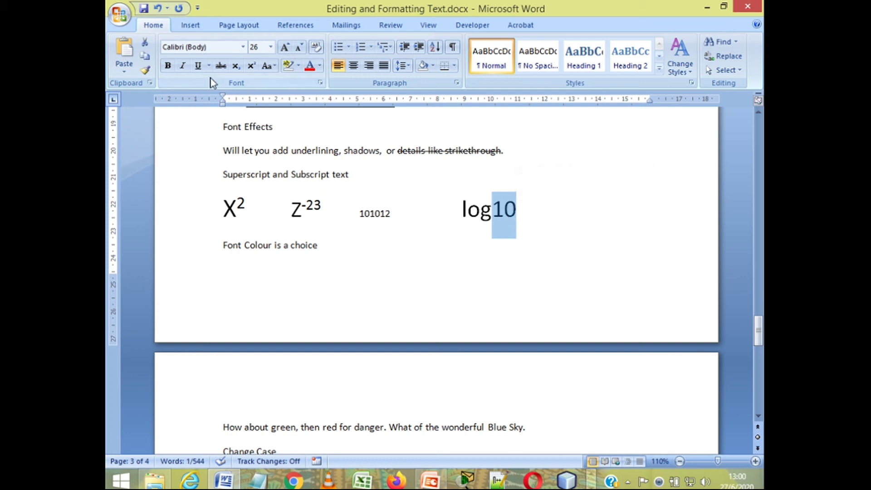
{"action": "left_click", "coordinate": [236, 67]}
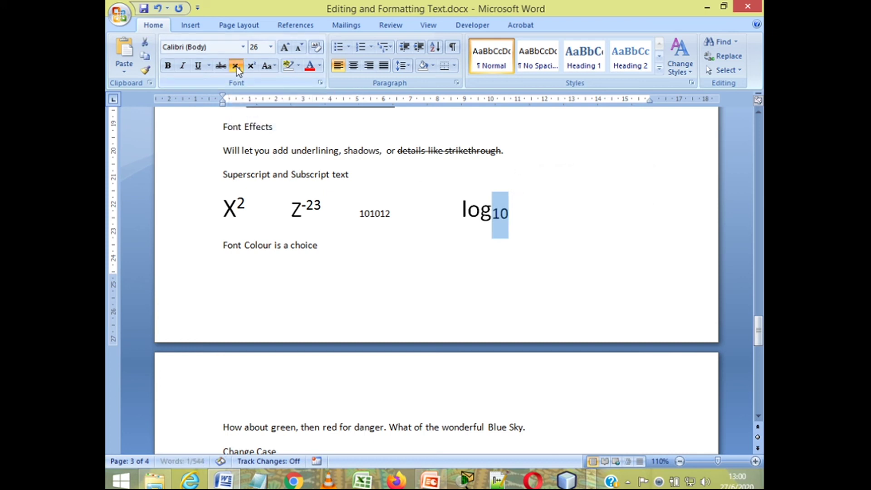
{"action": "left_click", "coordinate": [468, 234]}
- Change the font colour of the line "Font Colour is a choice" to the standard red
{"action": "scroll", "coordinate": [528, 207], "scroll_direction": "down", "scroll_amount": 3}
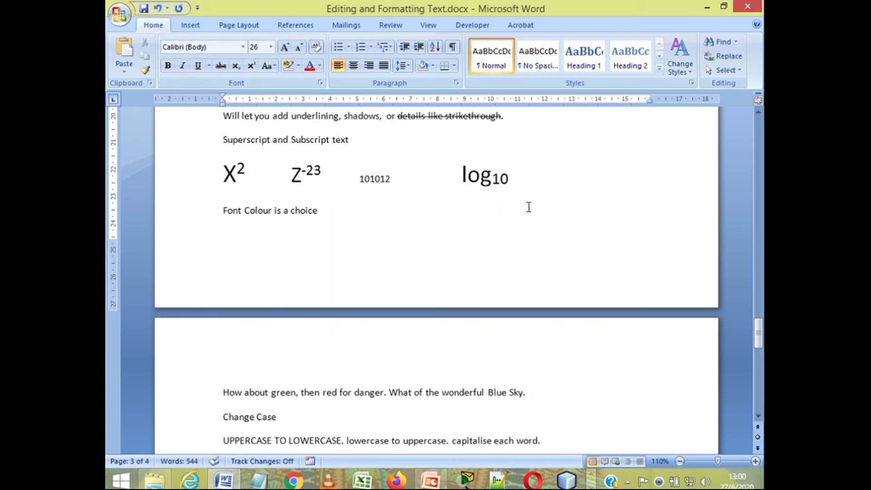
{"action": "scroll", "coordinate": [528, 206], "scroll_direction": "down", "scroll_amount": 1}
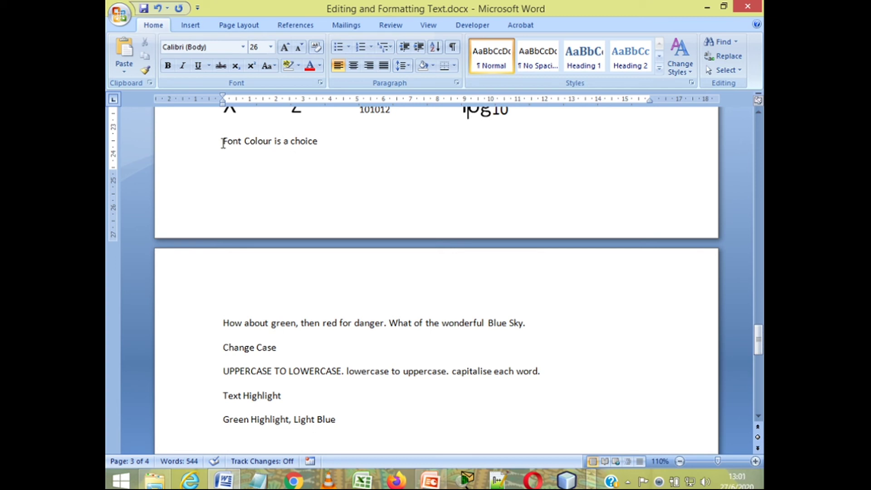
{"action": "left_click_drag", "start_coordinate": [223, 142], "coordinate": [313, 146]}
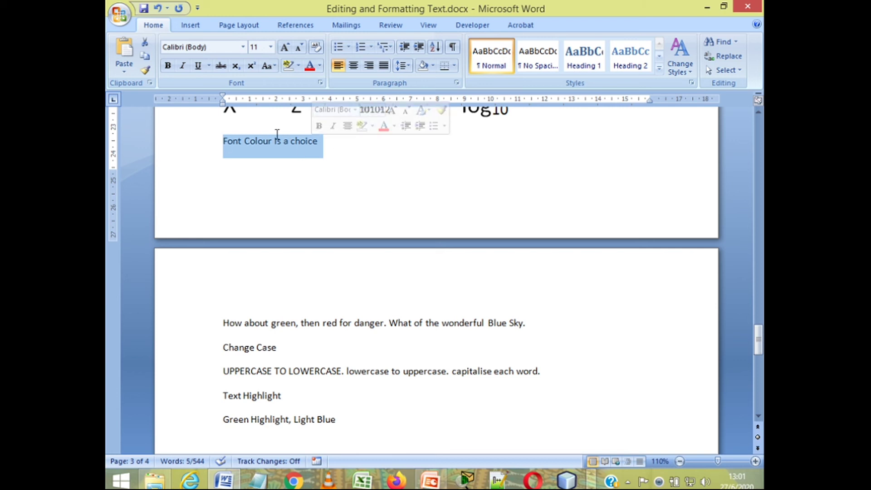
{"action": "left_click", "coordinate": [319, 67]}
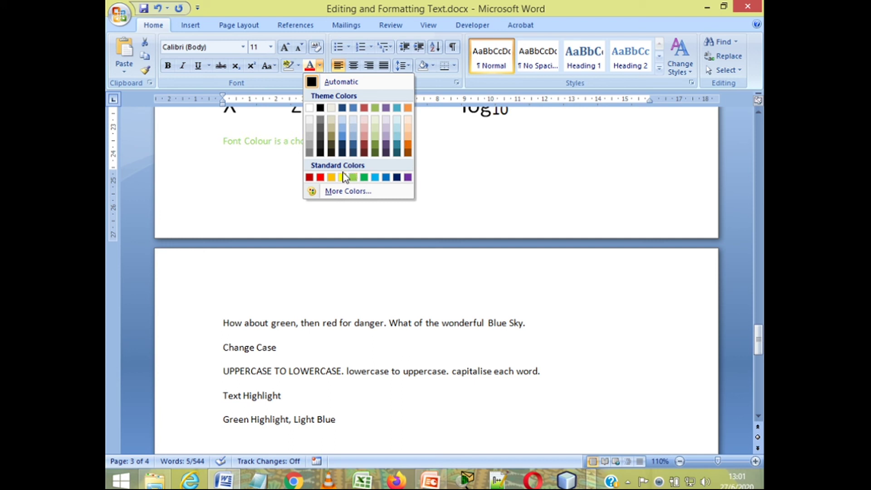
{"action": "left_click", "coordinate": [320, 177]}
{"action": "left_click", "coordinate": [219, 140]}
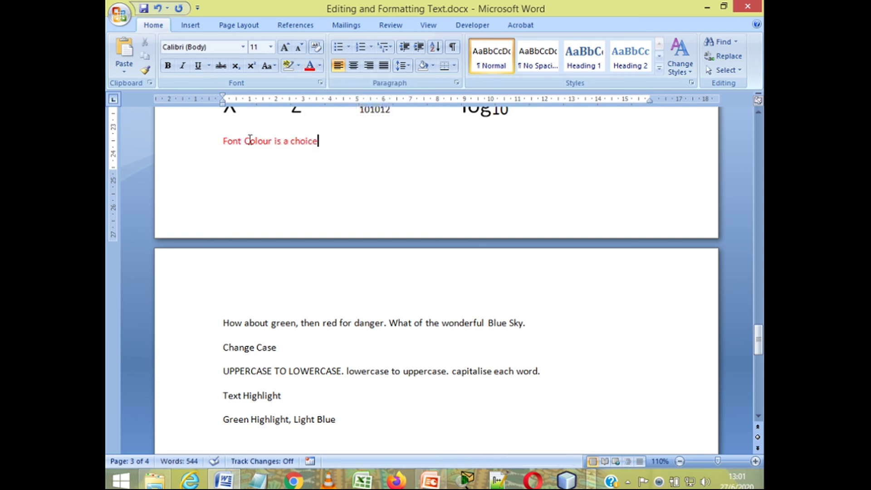
- Set the font size of the red line "Font Colour is a choice" to 26
{"action": "left_click_drag", "start_coordinate": [219, 140], "coordinate": [320, 143]}
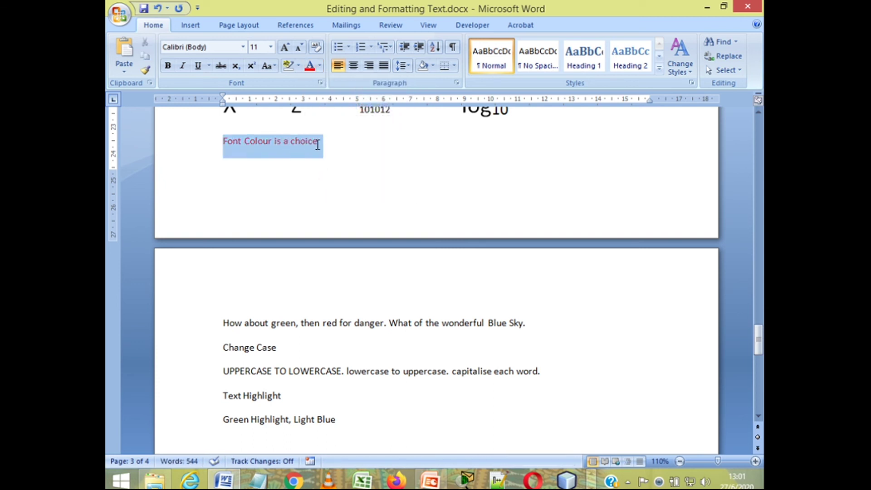
{"action": "left_click", "coordinate": [271, 49]}
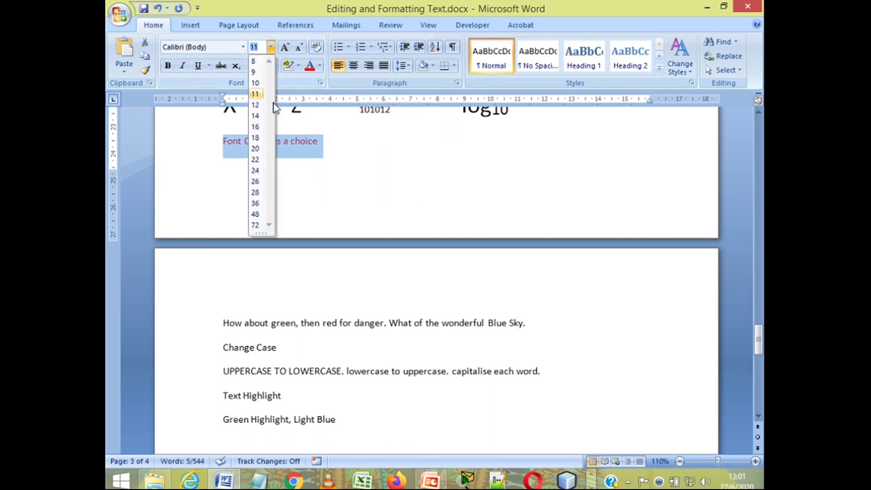
{"action": "left_click", "coordinate": [256, 180]}
{"action": "left_click", "coordinate": [379, 152]}
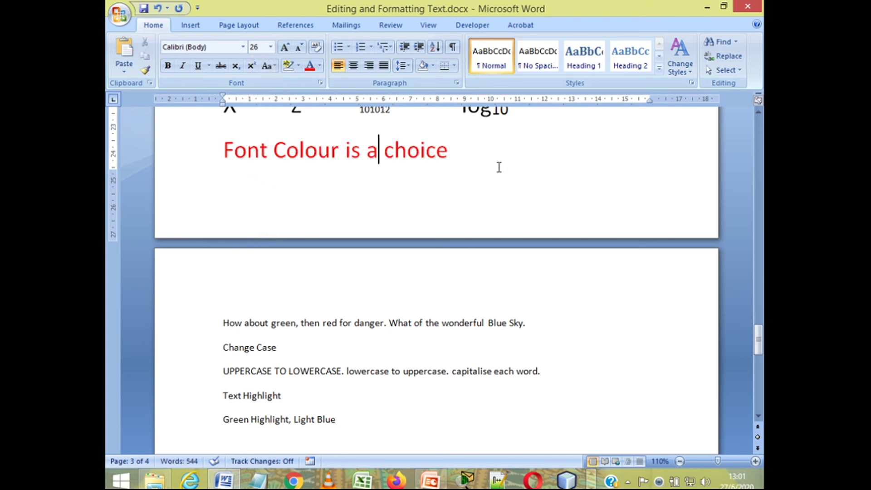
- Convert "UPPERCASE TO LOWERCASE" in the sentence under "Change Case" to lowercase
{"action": "scroll", "coordinate": [503, 174], "scroll_direction": "down", "scroll_amount": 3}
{"action": "scroll", "coordinate": [506, 178], "scroll_direction": "up", "scroll_amount": 6}
{"action": "scroll", "coordinate": [507, 177], "scroll_direction": "down", "scroll_amount": 9}
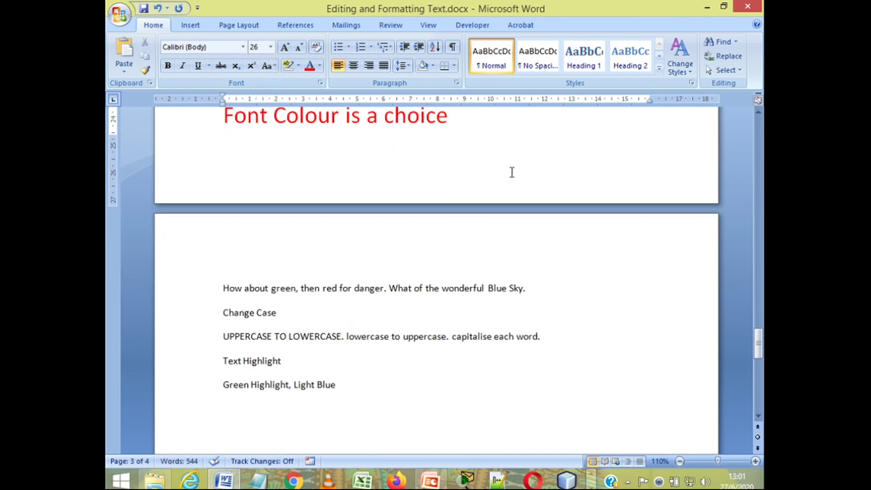
{"action": "scroll", "coordinate": [513, 171], "scroll_direction": "down", "scroll_amount": 1}
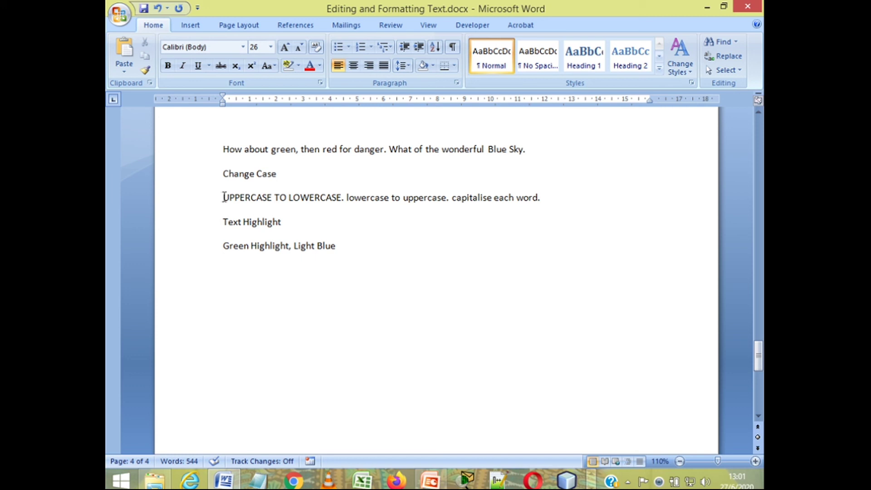
{"action": "left_click_drag", "start_coordinate": [223, 197], "coordinate": [311, 198]}
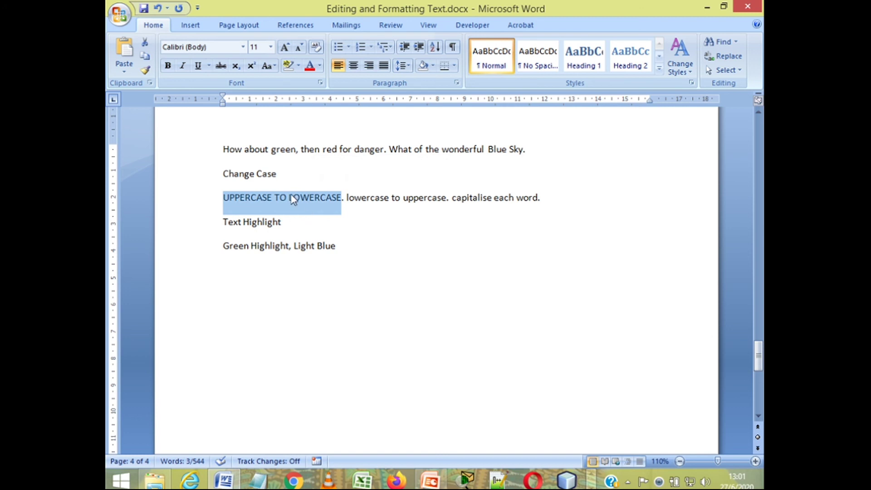
{"action": "left_click", "coordinate": [275, 67]}
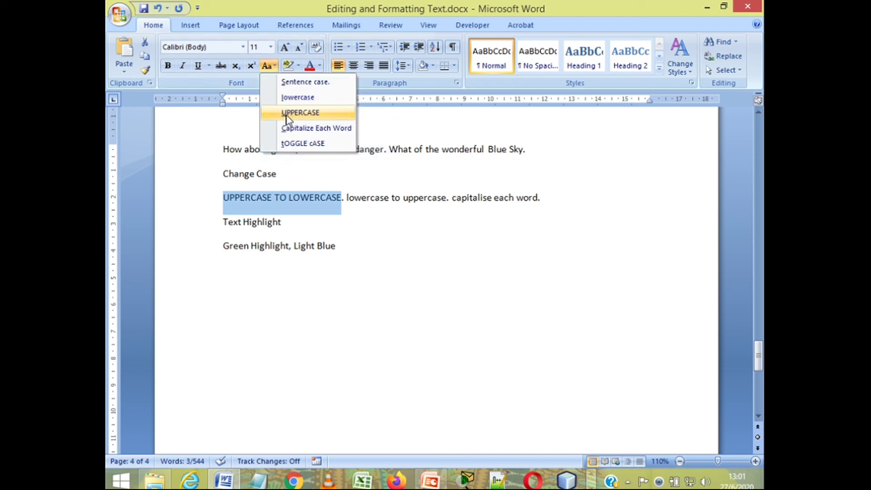
{"action": "left_click", "coordinate": [328, 97]}
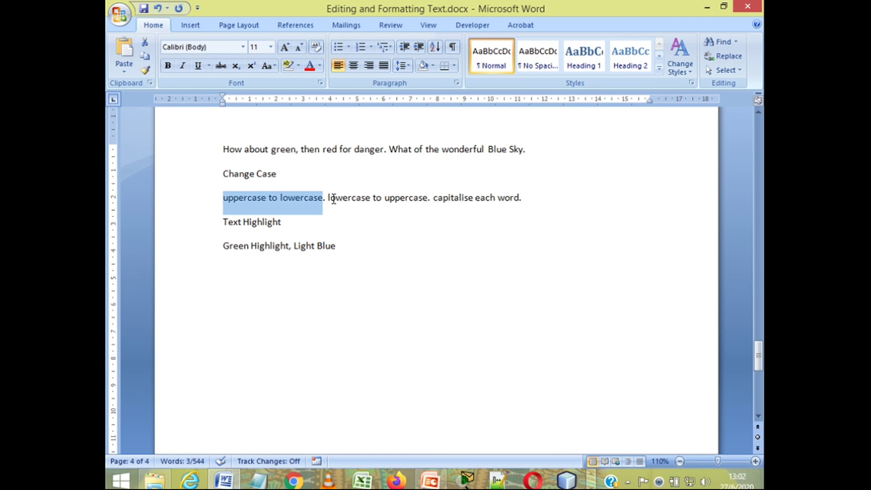
- Convert "lowercase to uppercase" in the sentence under "Change Case" to UPPERCASE
{"action": "left_click_drag", "start_coordinate": [328, 199], "coordinate": [402, 201]}
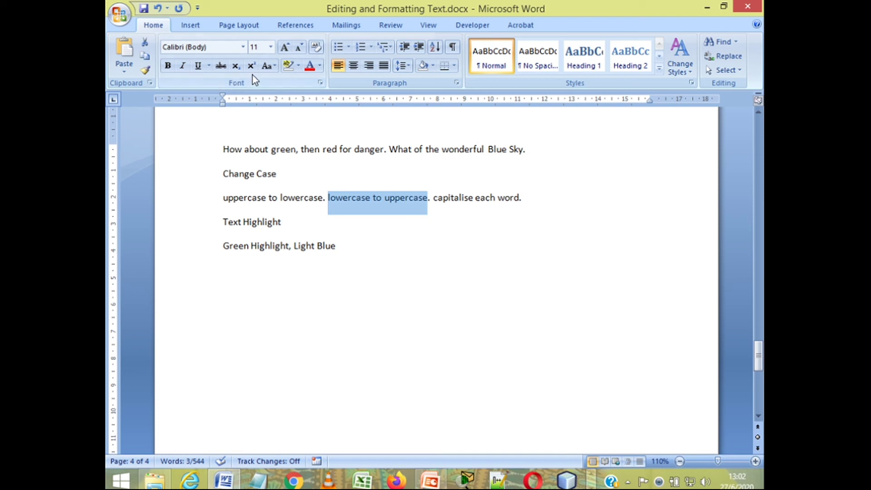
{"action": "left_click", "coordinate": [275, 67]}
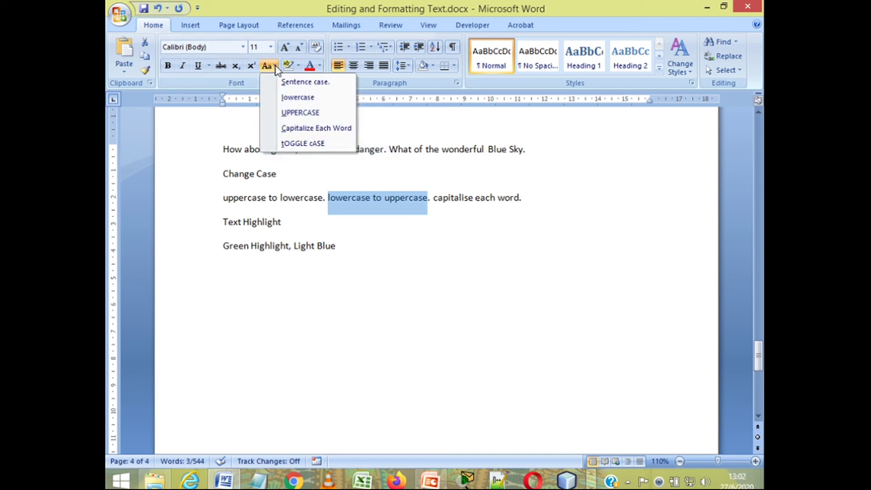
{"action": "left_click", "coordinate": [309, 113]}
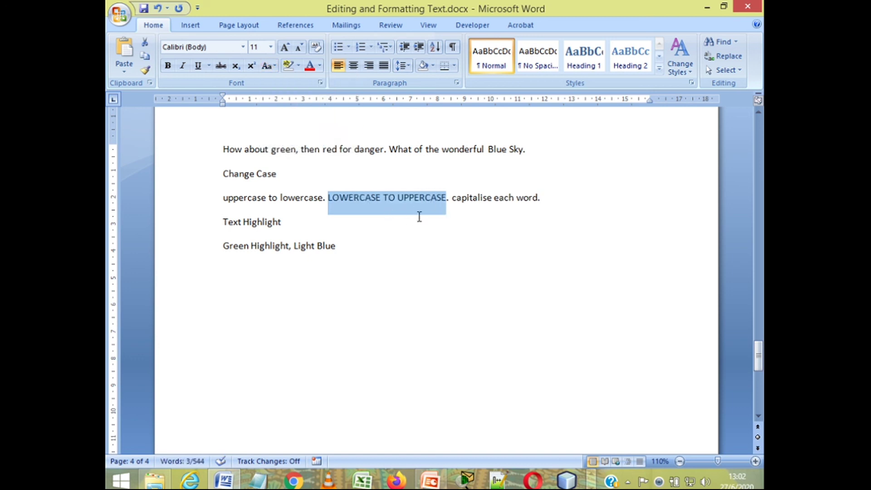
{"action": "left_click", "coordinate": [395, 212]}
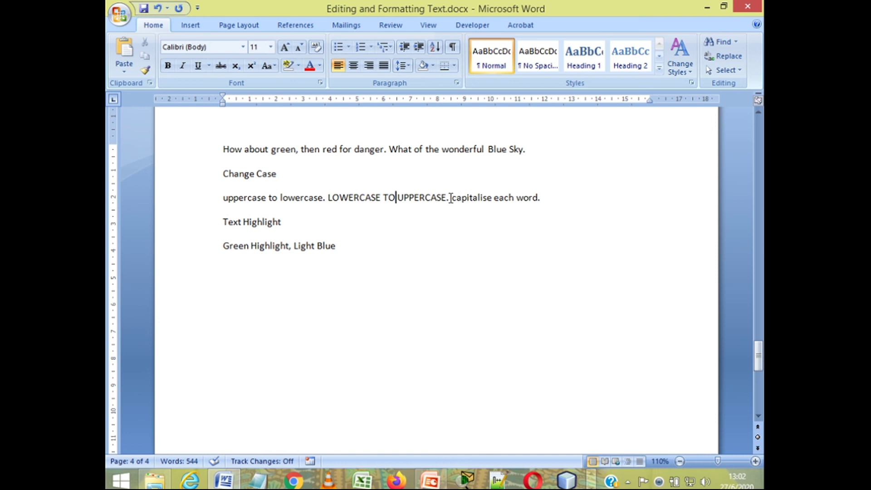
- Apply the Capitalize Each Word case option to "capitalise each word" in the sentence under "Change Case"
{"action": "left_click_drag", "start_coordinate": [451, 197], "coordinate": [535, 196]}
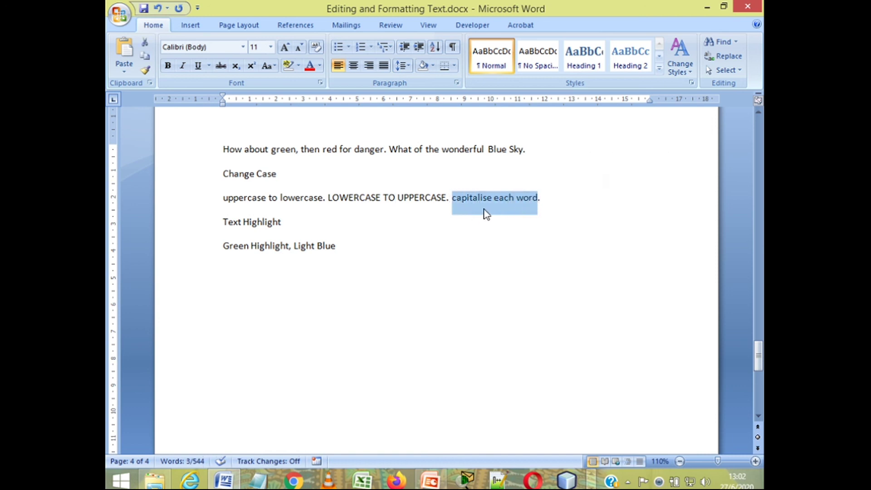
{"action": "left_click", "coordinate": [275, 66]}
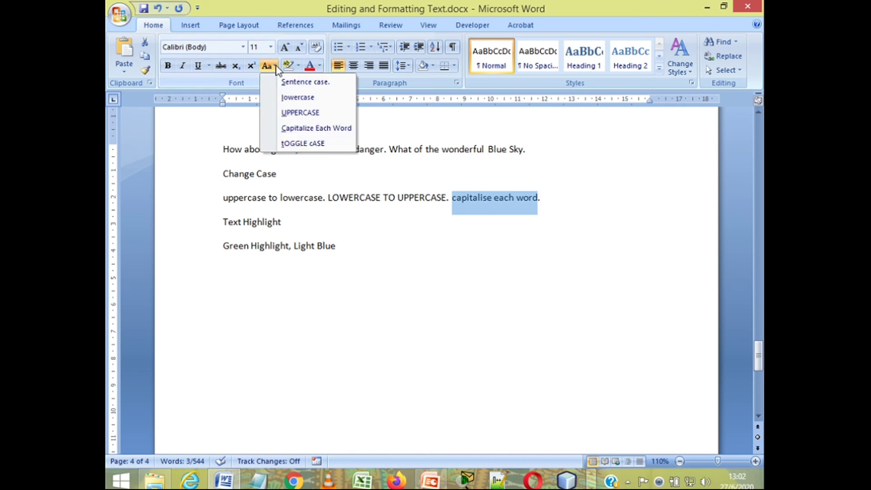
{"action": "left_click", "coordinate": [295, 128]}
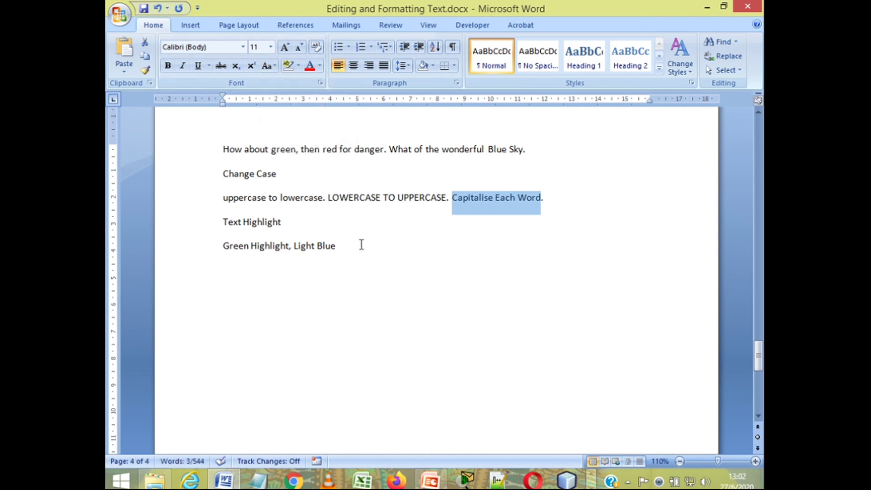
{"action": "scroll", "coordinate": [361, 241], "scroll_direction": "down", "scroll_amount": 1}
{"action": "left_click", "coordinate": [384, 216]}
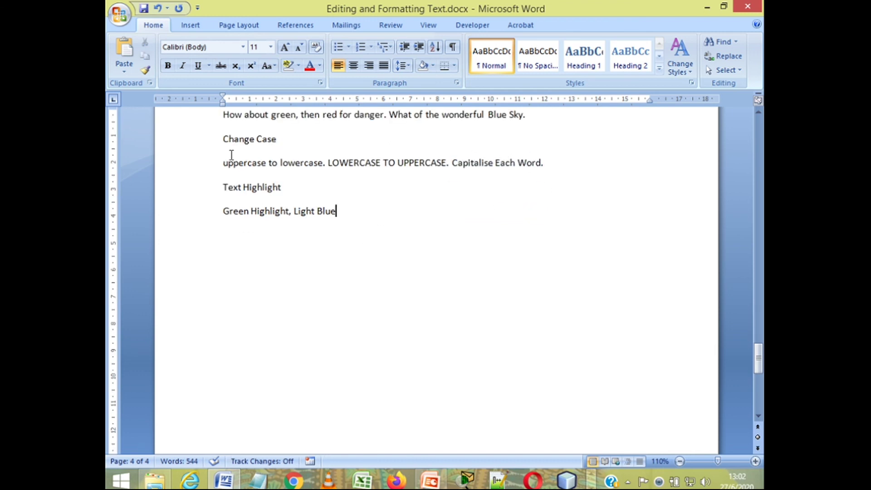
- Set the font size of the text in the paragraph under "Change Case" to 20
{"action": "left_click_drag", "start_coordinate": [225, 166], "coordinate": [521, 168]}
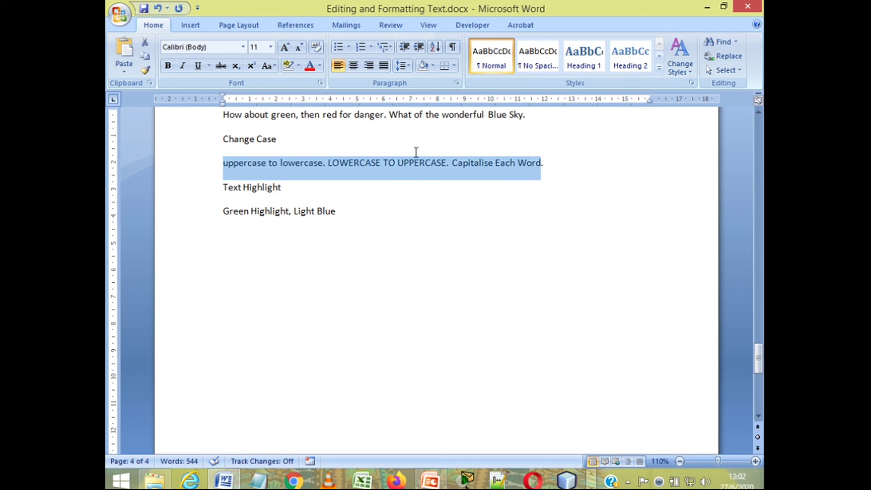
{"action": "left_click", "coordinate": [270, 47]}
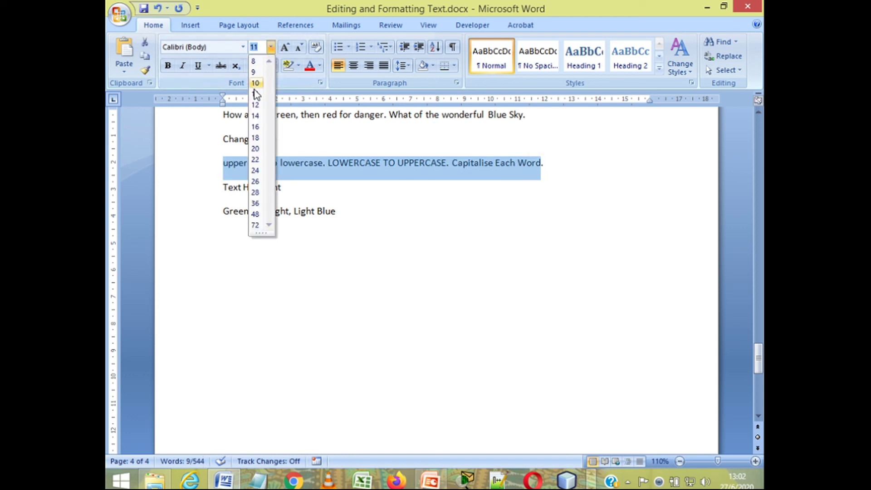
{"action": "left_click", "coordinate": [255, 159]}
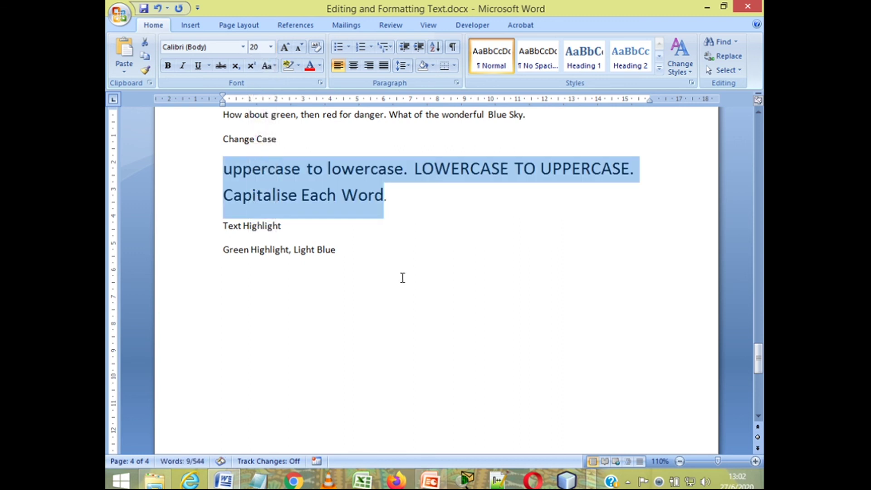
{"action": "left_click", "coordinate": [389, 255]}
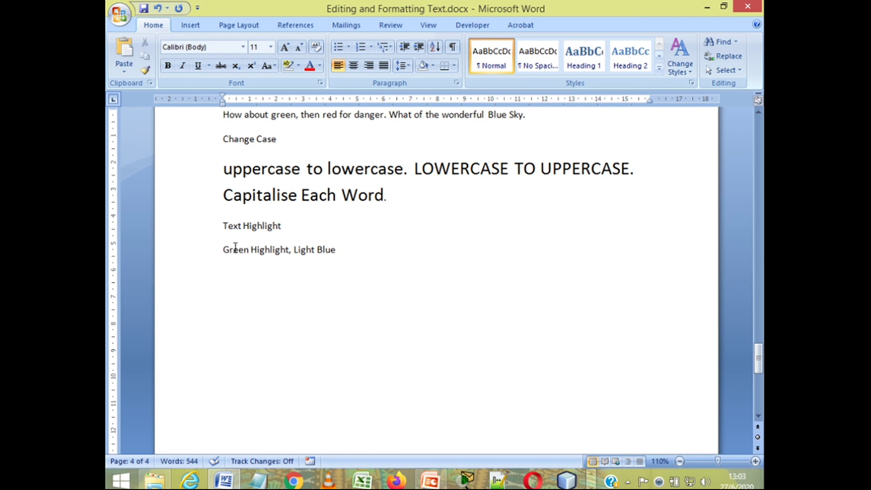
- Highlight the words "Green Highlight" under "Text Highlight" in Bright Green
{"action": "left_click_drag", "start_coordinate": [222, 251], "coordinate": [279, 256]}
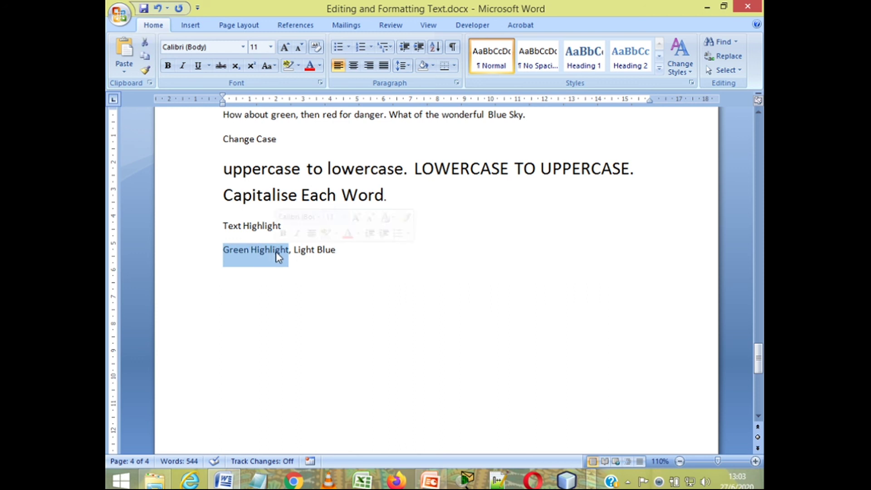
{"action": "left_click", "coordinate": [299, 67]}
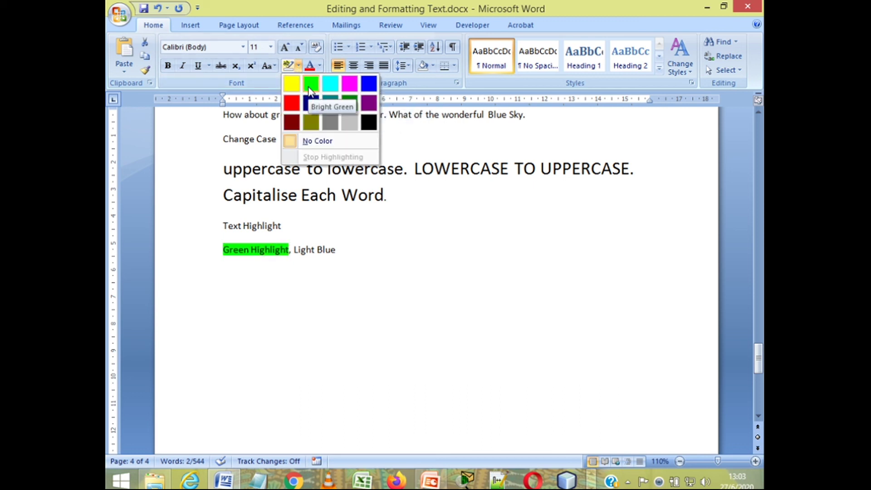
{"action": "left_click", "coordinate": [309, 86]}
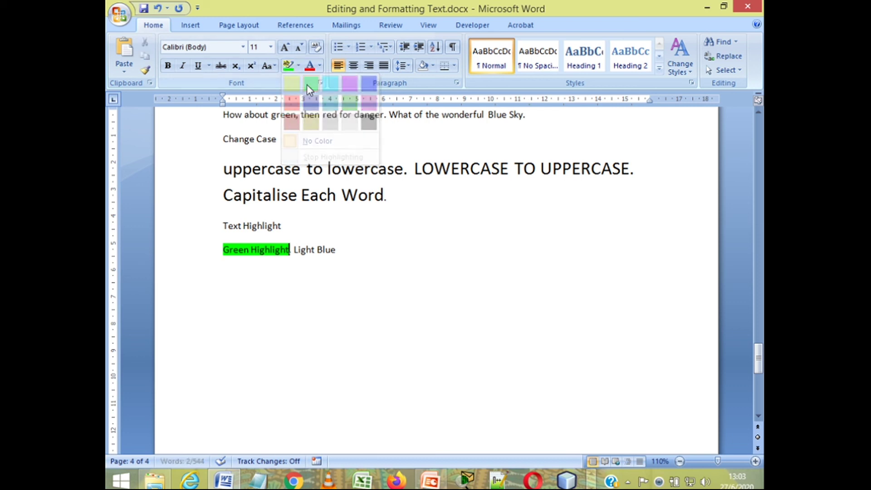
{"action": "left_click", "coordinate": [343, 244]}
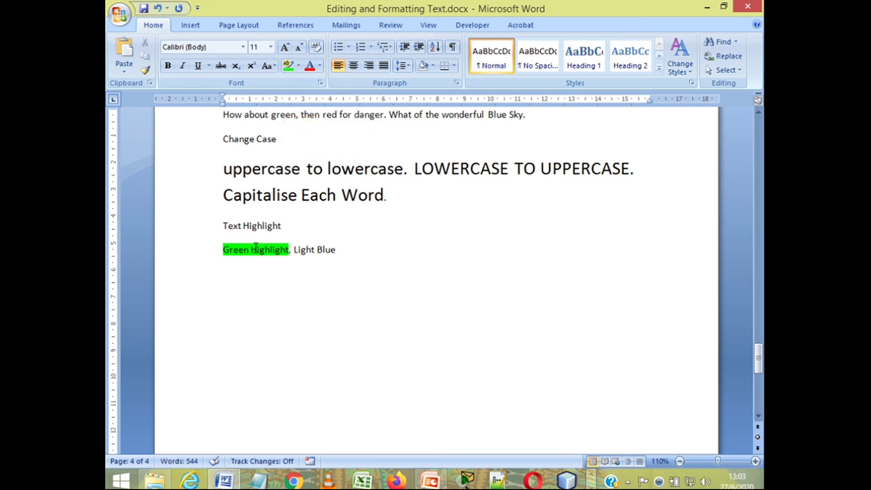
- Highlight the words "Light Blue" under "Text Highlight" in light blue
{"action": "left_click_drag", "start_coordinate": [294, 250], "coordinate": [333, 251]}
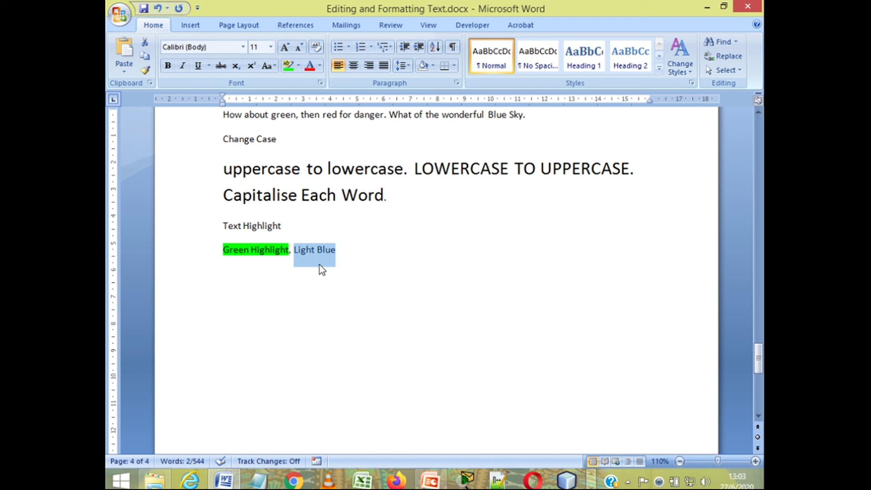
{"action": "left_click", "coordinate": [299, 66]}
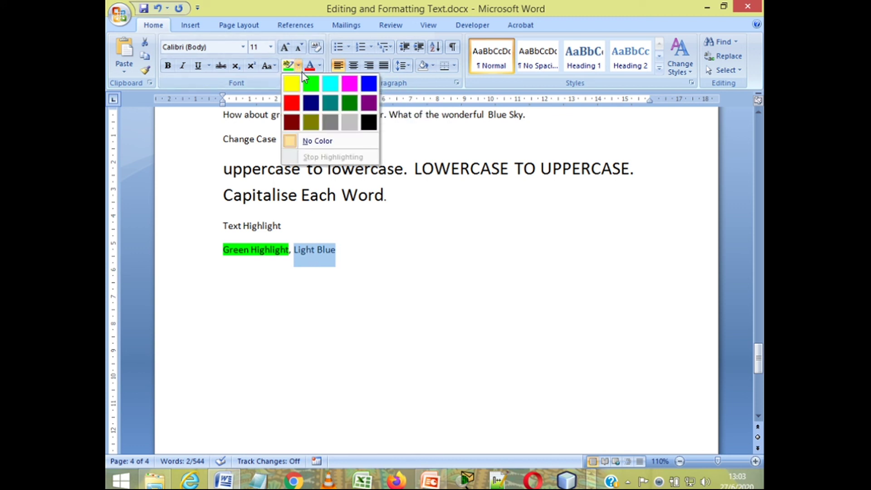
{"action": "left_click", "coordinate": [333, 83]}
{"action": "left_click", "coordinate": [357, 262]}
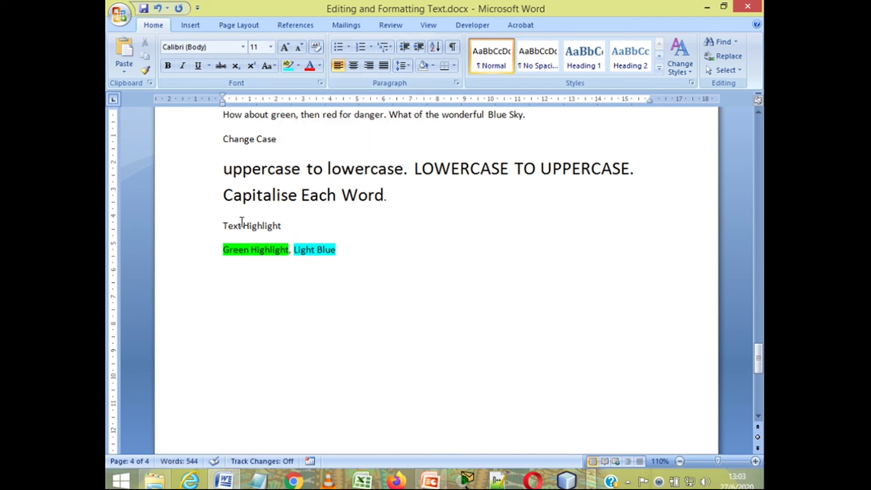
- Review the formatted text from the "Font Size" section to the end of the document
{"action": "scroll", "coordinate": [408, 288], "scroll_direction": "down", "scroll_amount": 1}
{"action": "scroll", "coordinate": [410, 290], "scroll_direction": "up", "scroll_amount": 7}
{"action": "scroll", "coordinate": [455, 286], "scroll_direction": "up", "scroll_amount": 13}
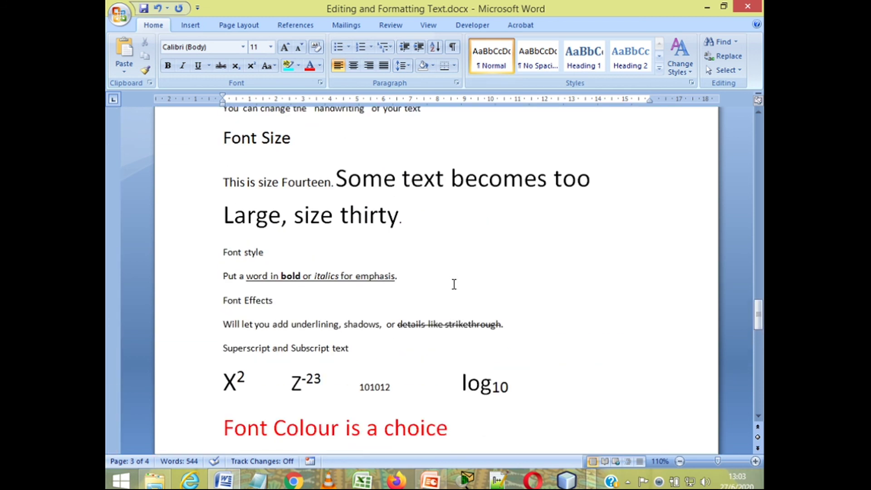
{"action": "scroll", "coordinate": [455, 281], "scroll_direction": "down", "scroll_amount": 17}
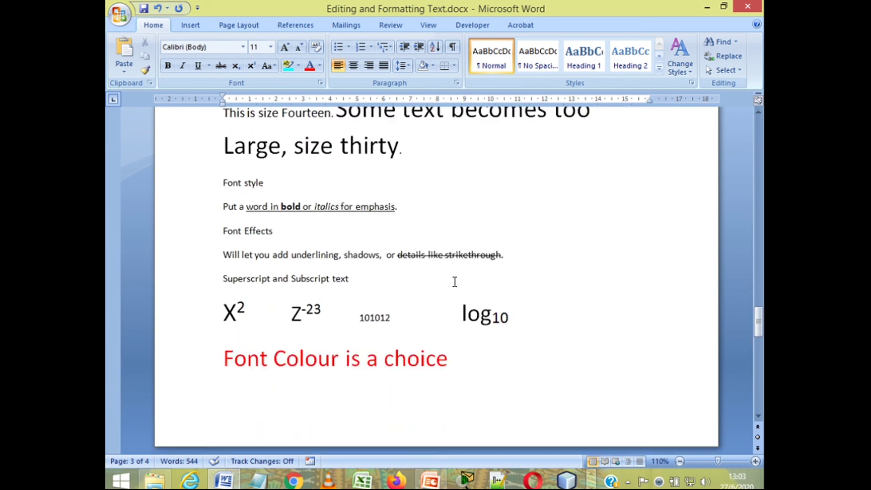
{"action": "scroll", "coordinate": [455, 281], "scroll_direction": "down", "scroll_amount": 13}
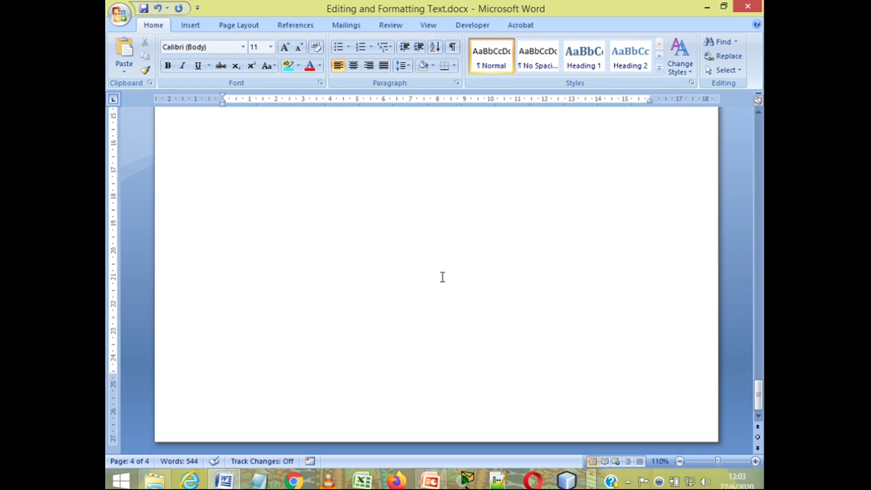
- Switch to the PowerPoint presentation and advance from the "Copy + Paste" slide to the "Formatting Text" slide
{"action": "left_click", "coordinate": [431, 482]}
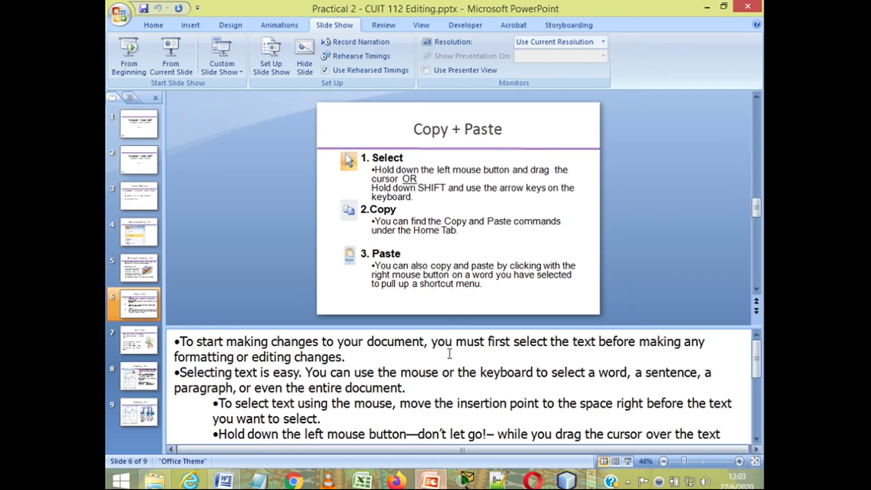
{"action": "left_click", "coordinate": [756, 312]}
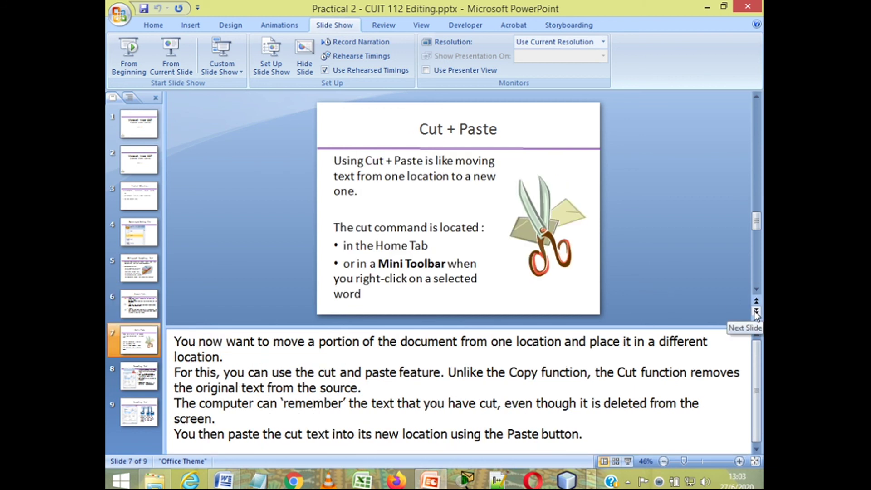
{"action": "left_click", "coordinate": [757, 312]}
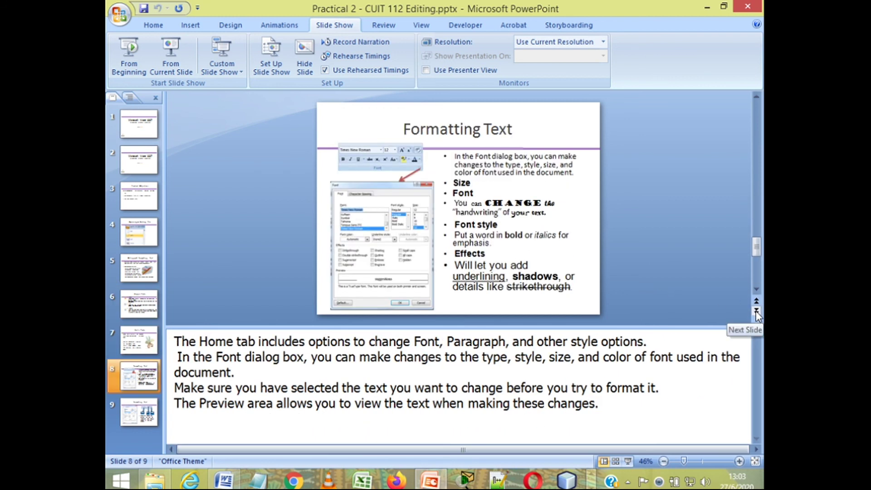